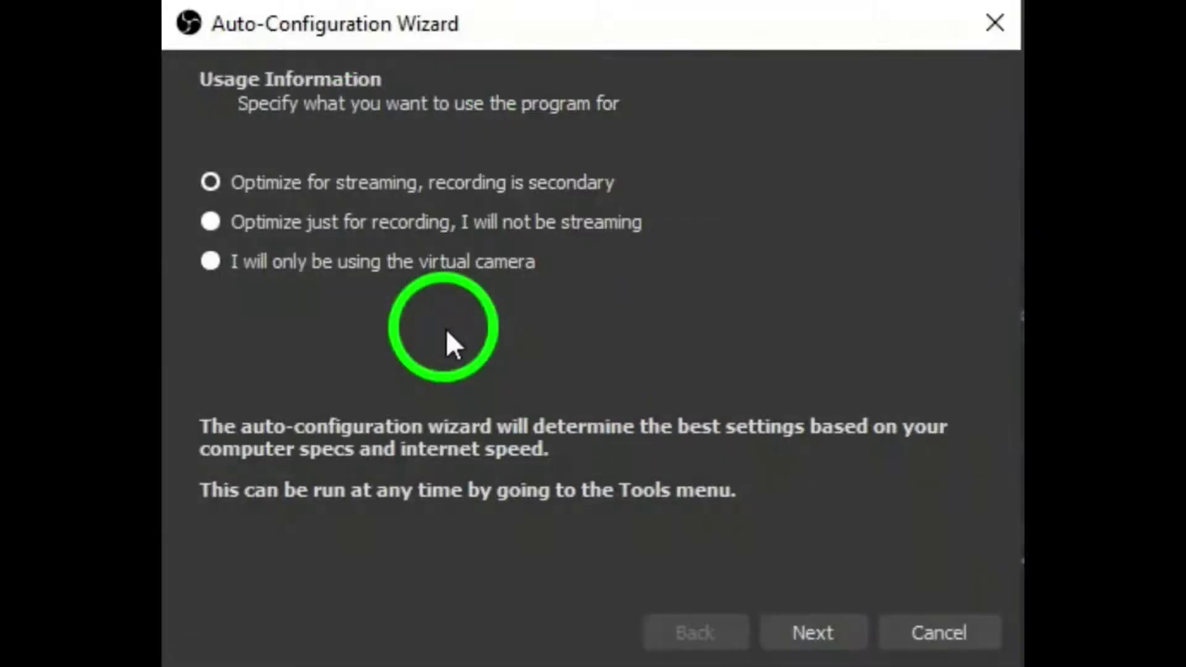
# Step: Choose 'Optimize just for recording, I will not be streaming' in the OBS auto-configuration wizard
pyautogui.click(216, 220)
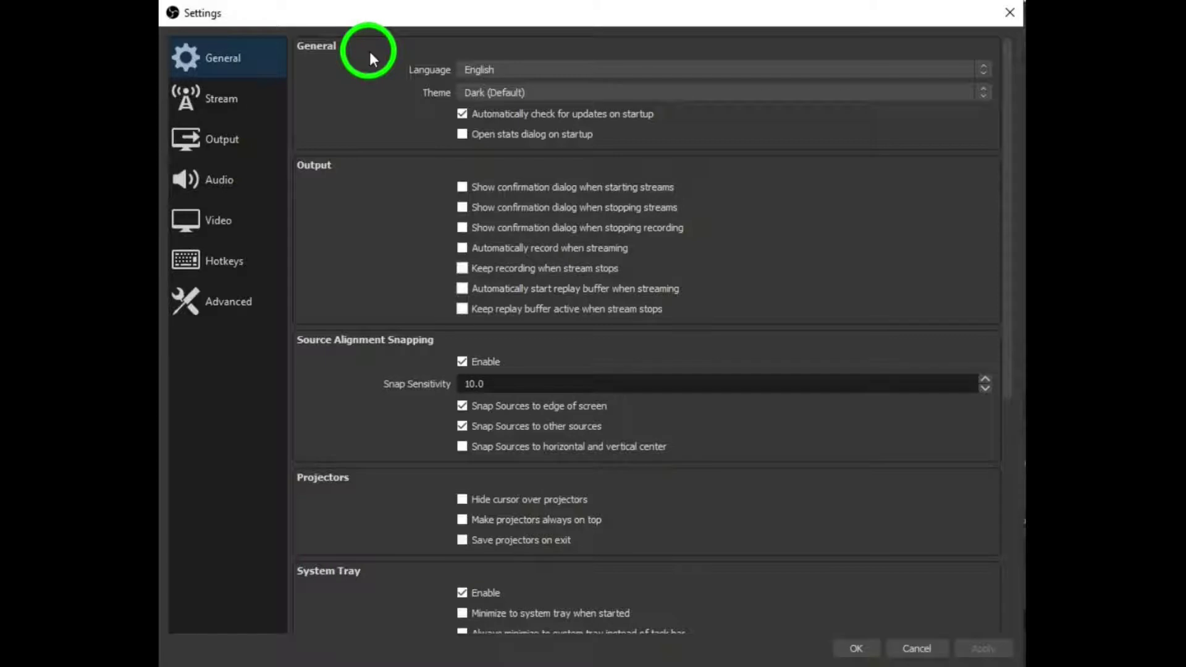
# Step: Check the recording format under Output settings in OBS, leaving it as mp4
pyautogui.click(216, 137)
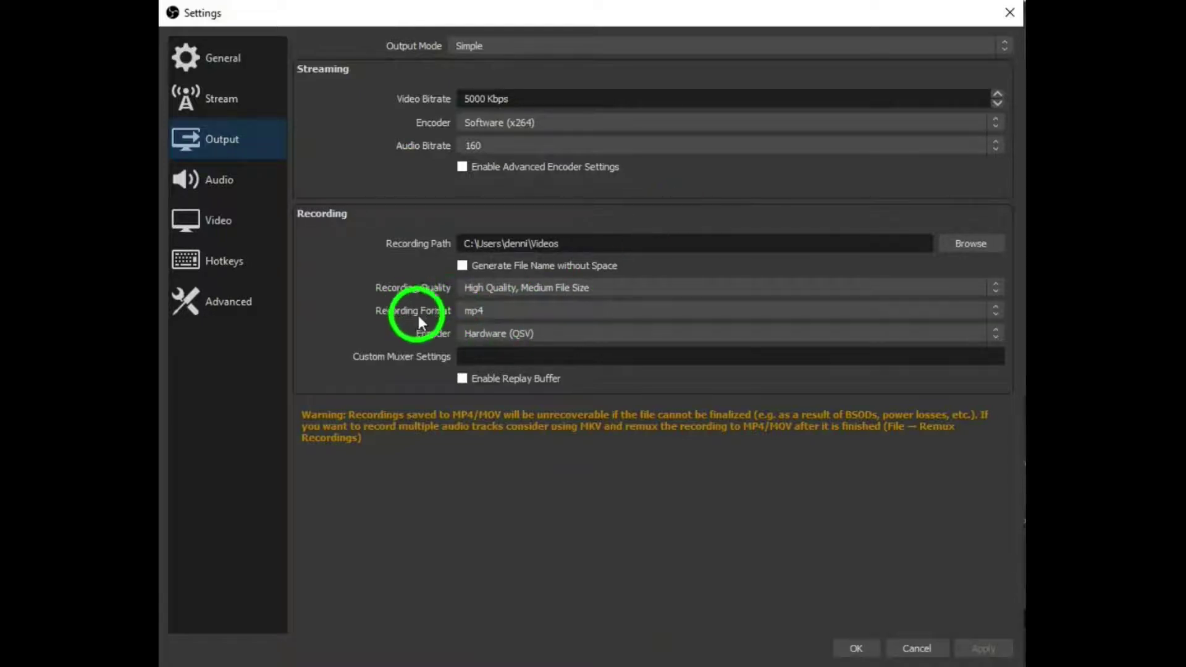
pyautogui.click(995, 310)
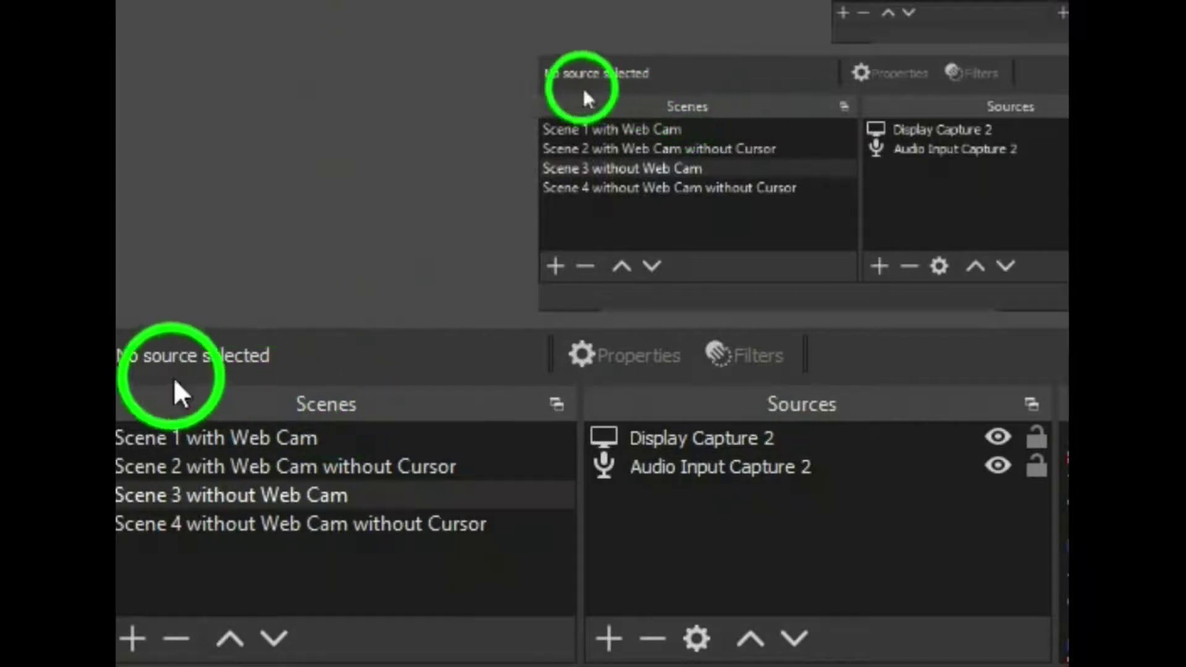
pyautogui.click(154, 429)
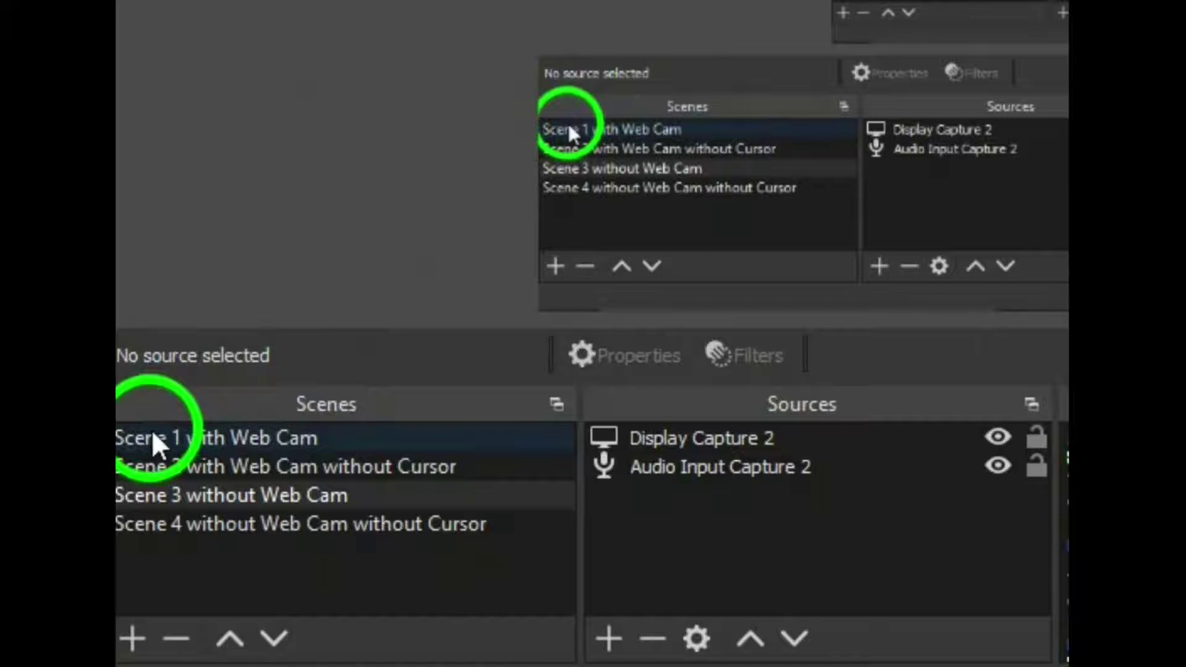
pyautogui.click(178, 467)
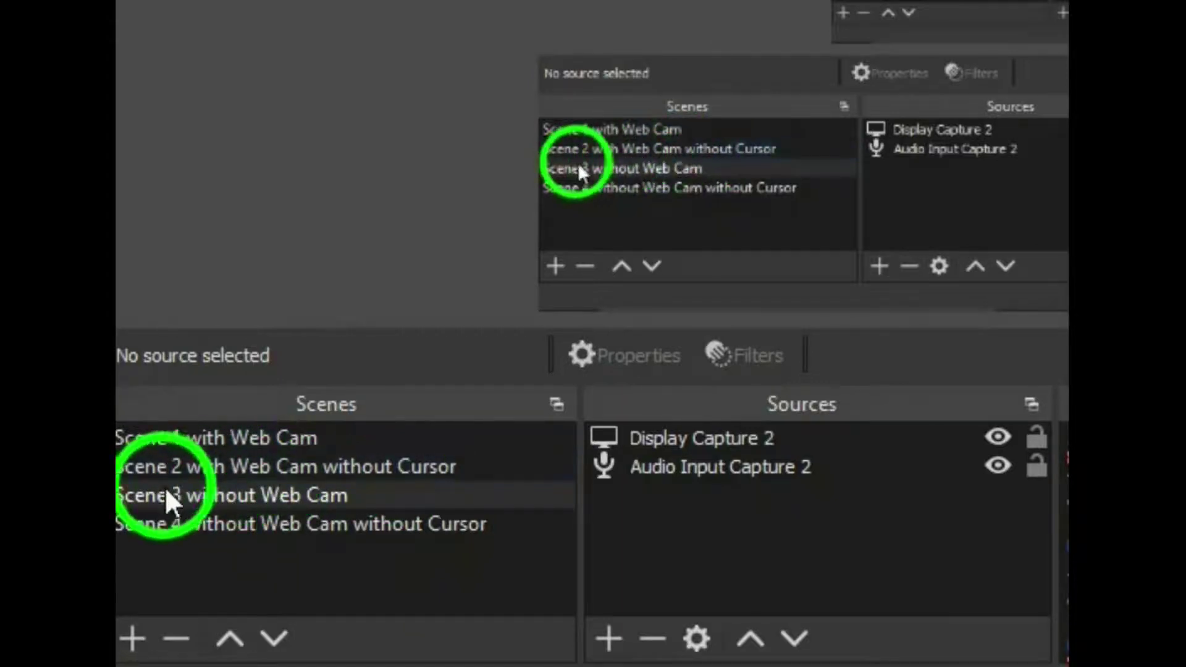
pyautogui.click(146, 524)
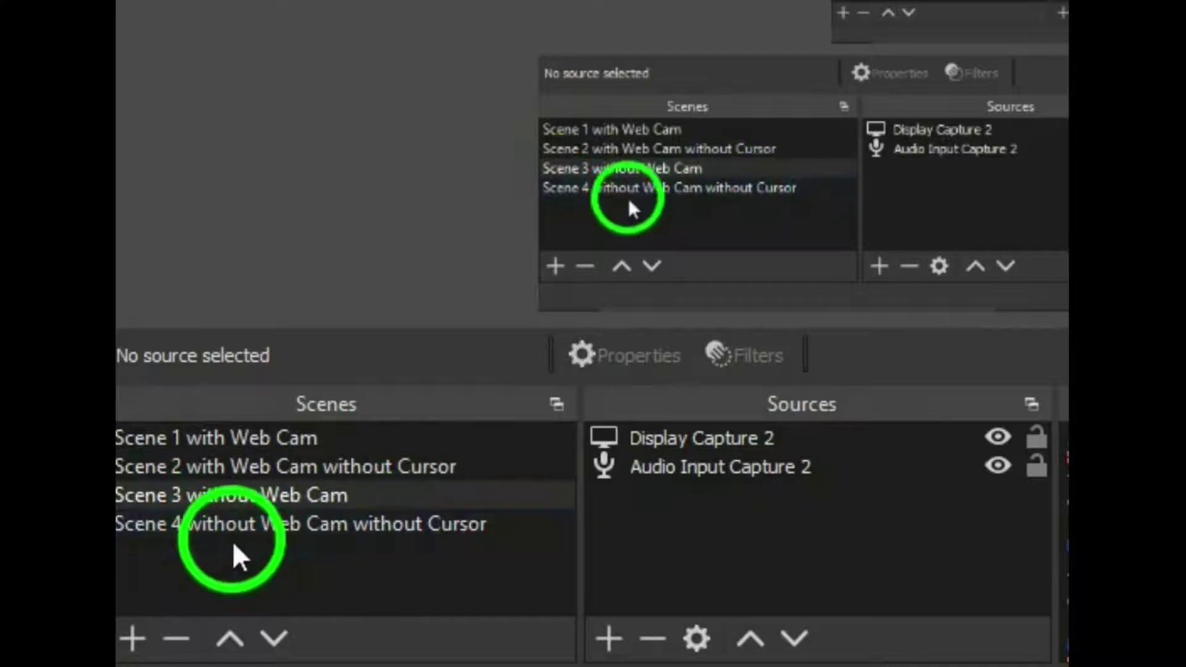
pyautogui.click(230, 558)
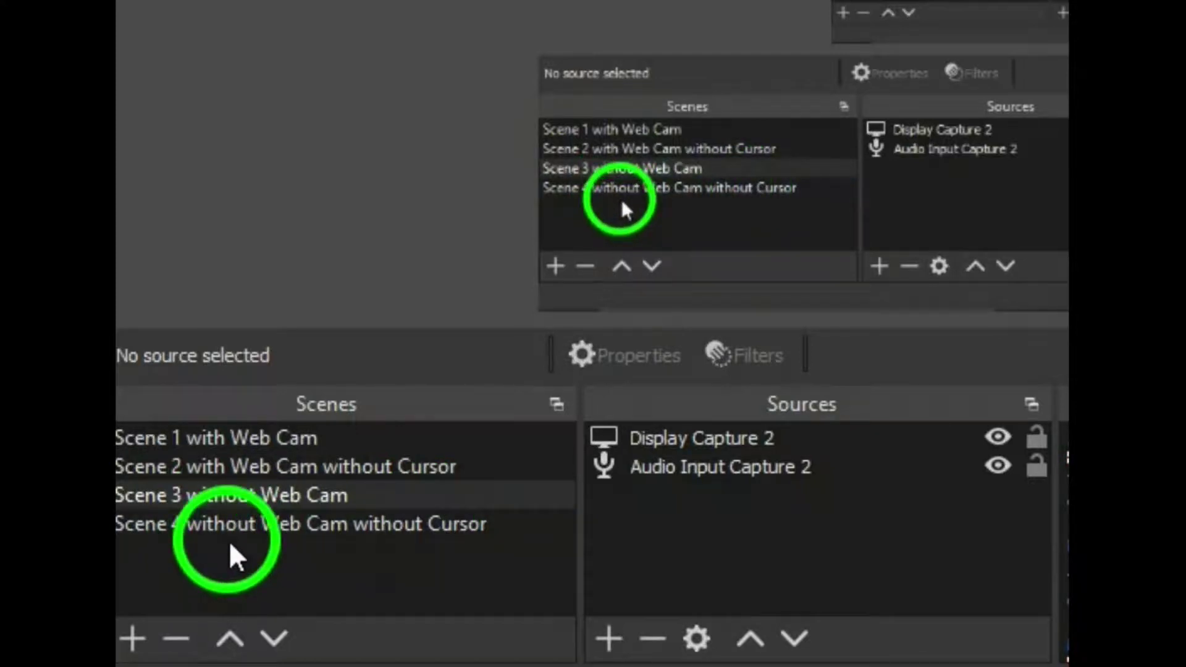
pyautogui.click(222, 460)
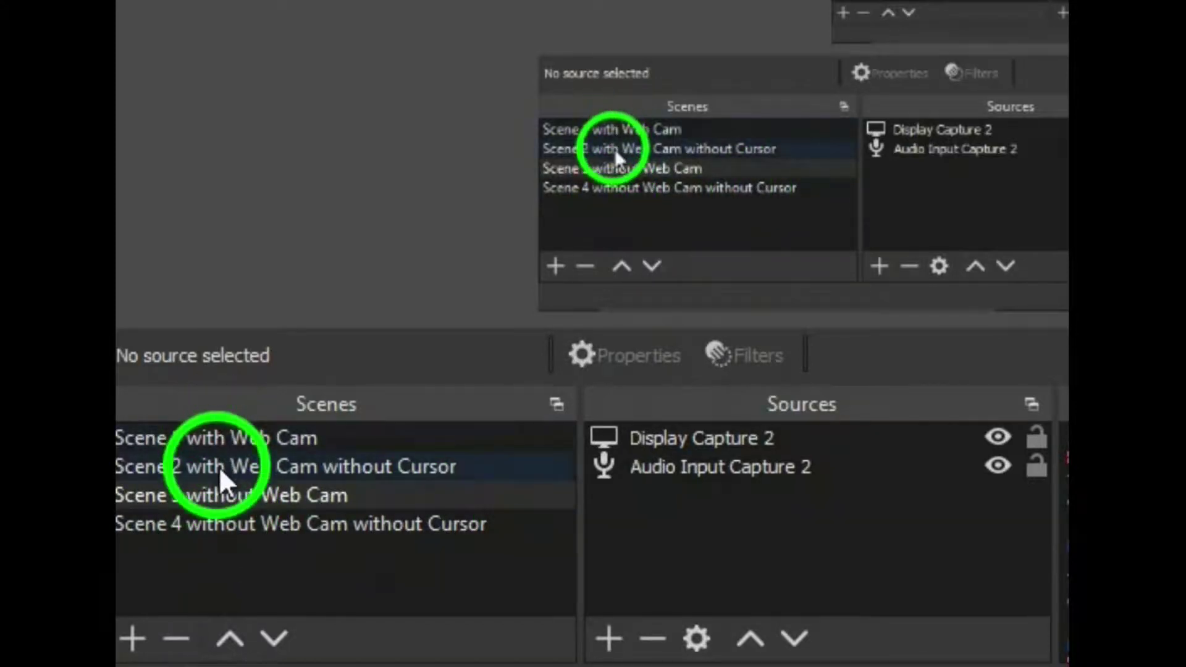
pyautogui.click(220, 525)
pyautogui.click(172, 600)
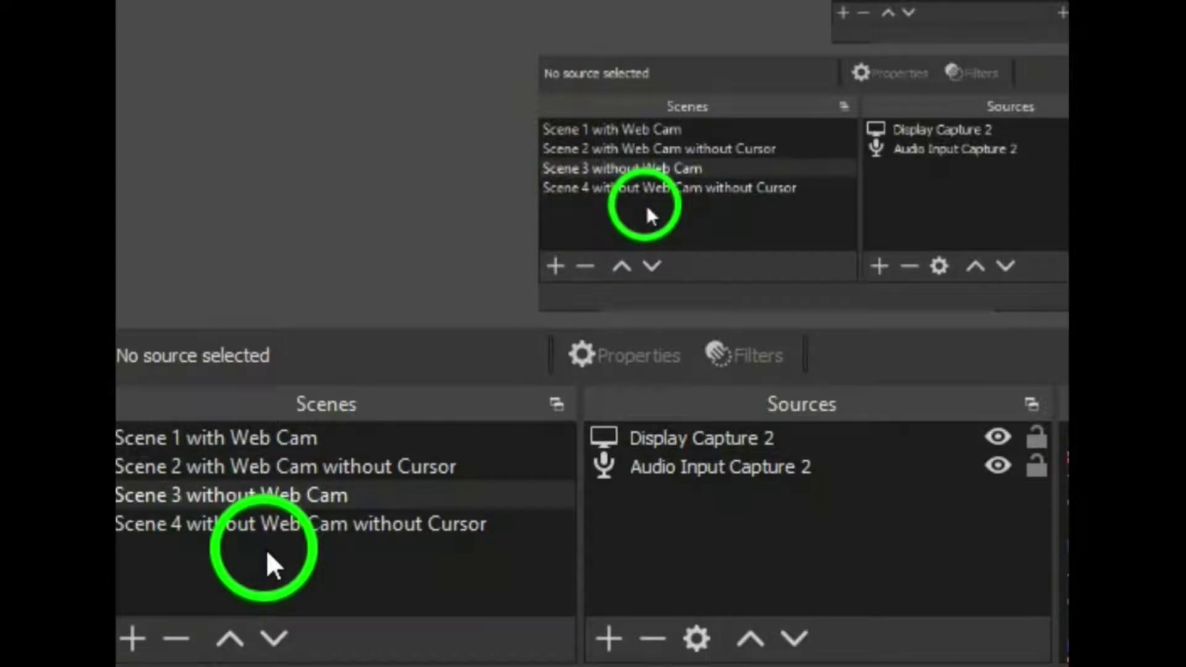
pyautogui.click(254, 436)
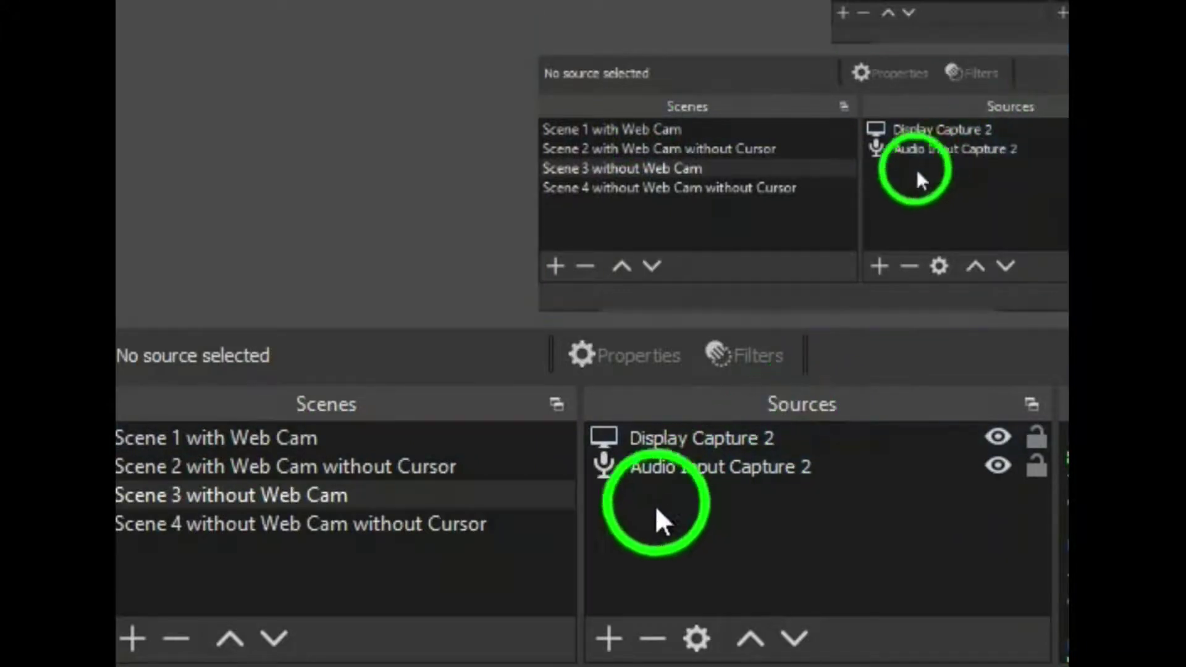
pyautogui.click(604, 636)
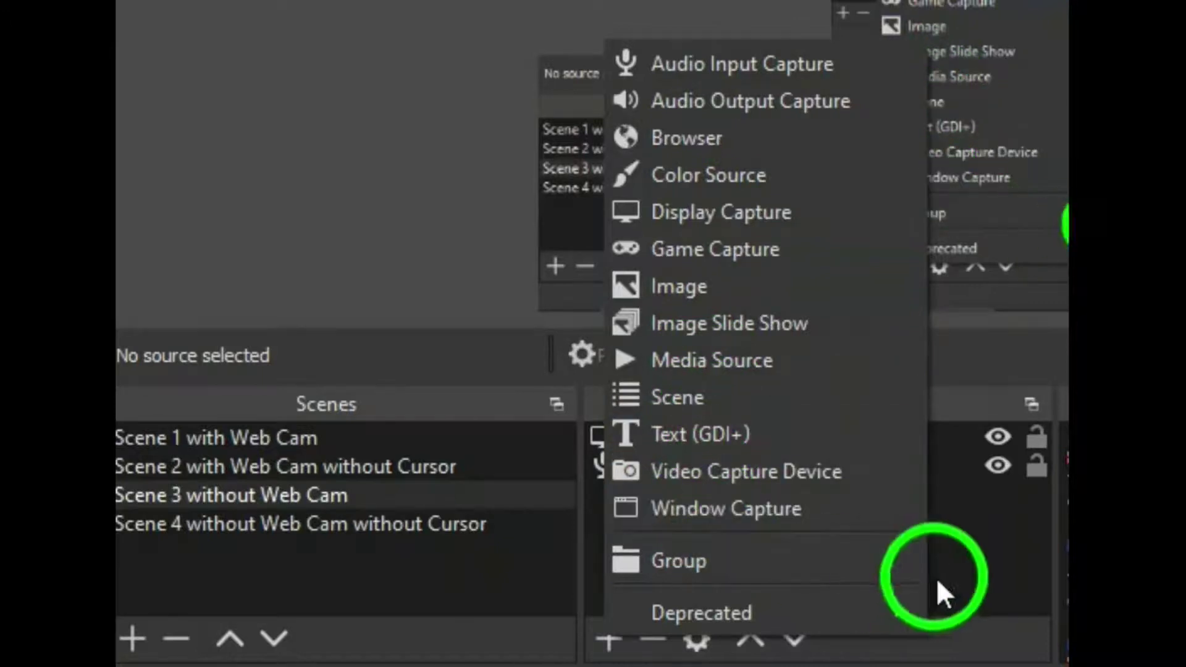
pyautogui.click(986, 563)
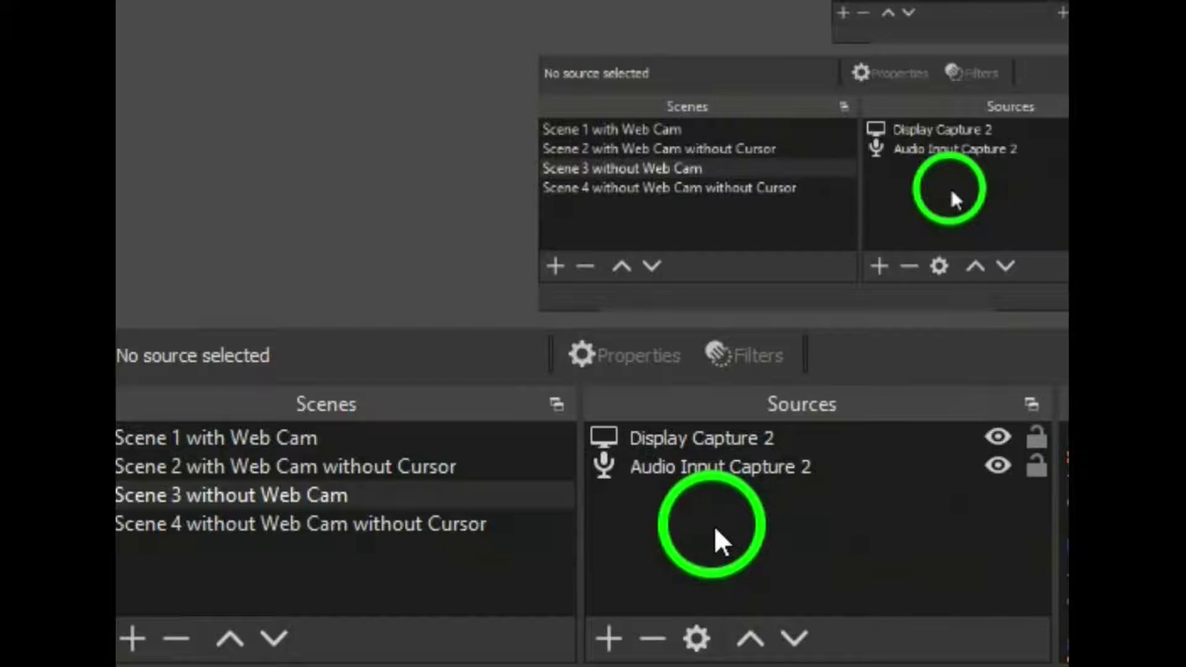
pyautogui.click(648, 628)
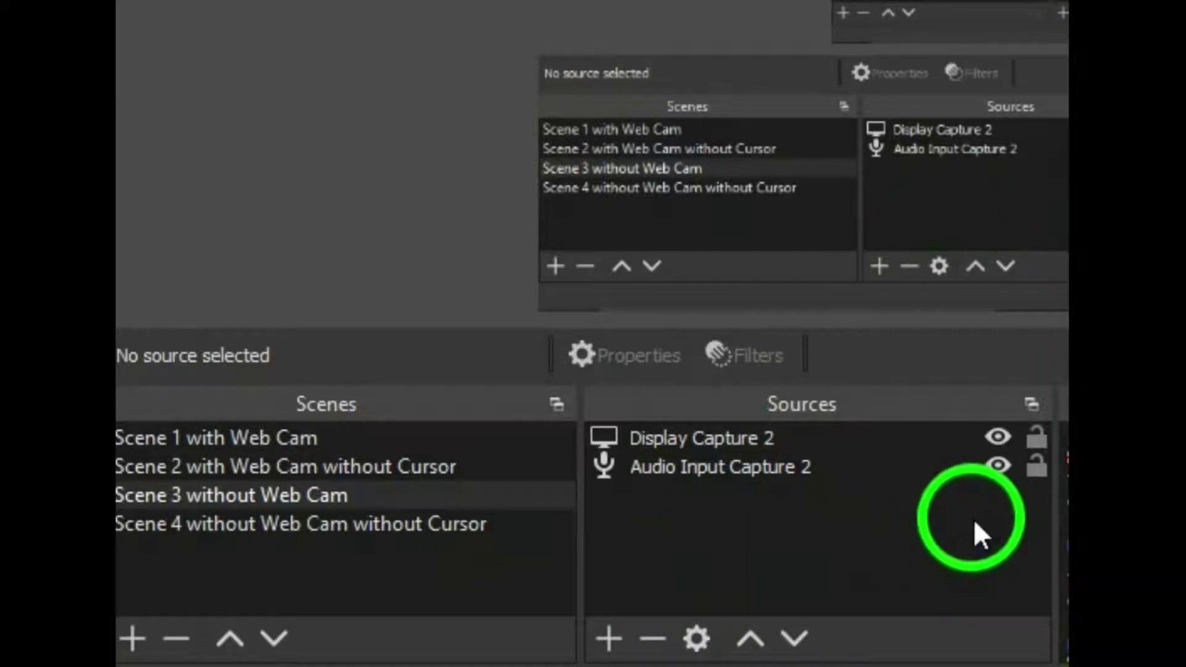
pyautogui.click(997, 437)
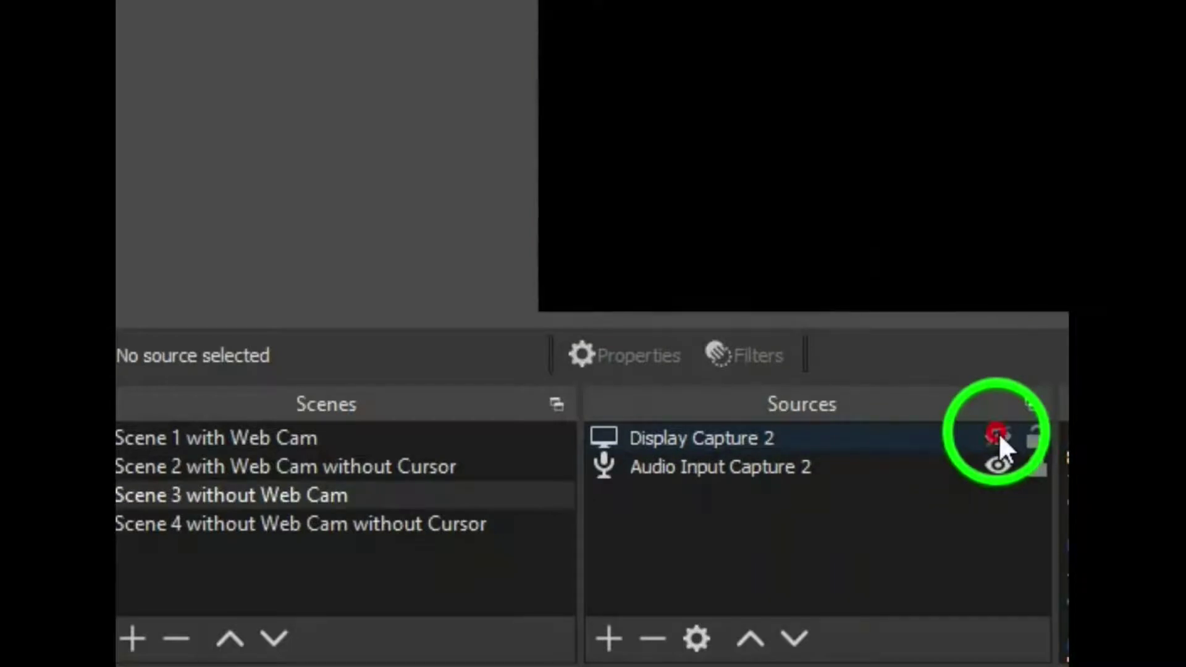
pyautogui.click(998, 434)
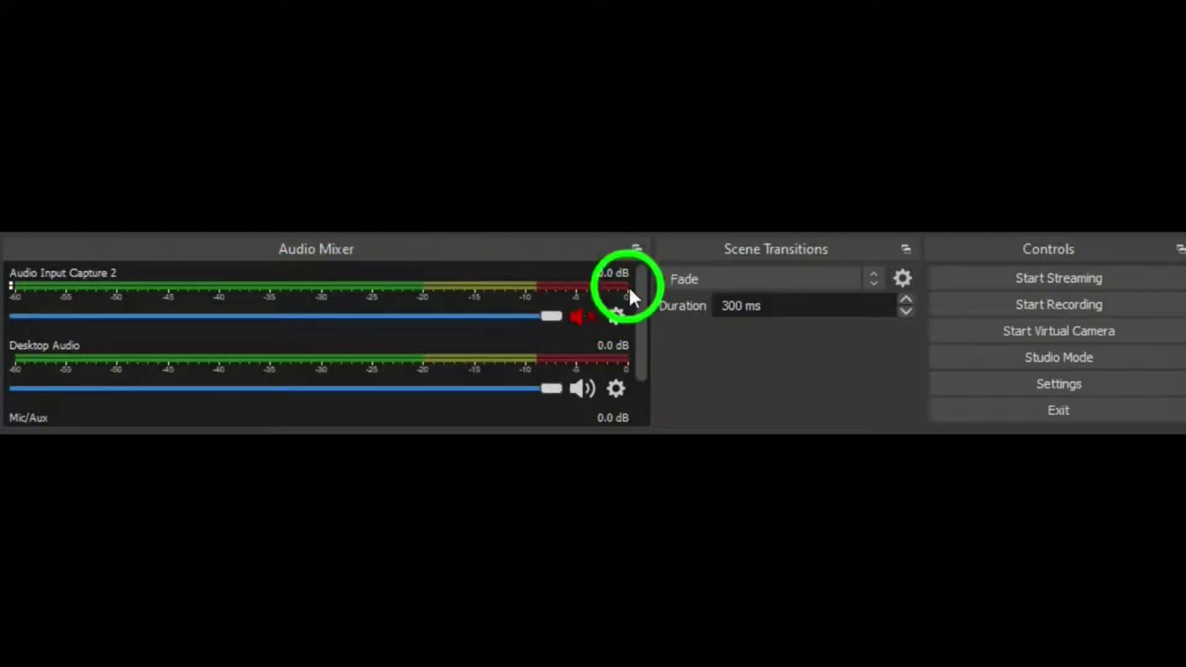
pyautogui.moveTo(639, 290)
pyautogui.mouseDown()
pyautogui.moveTo(633, 359)
pyautogui.moveTo(640, 302)
pyautogui.mouseUp()
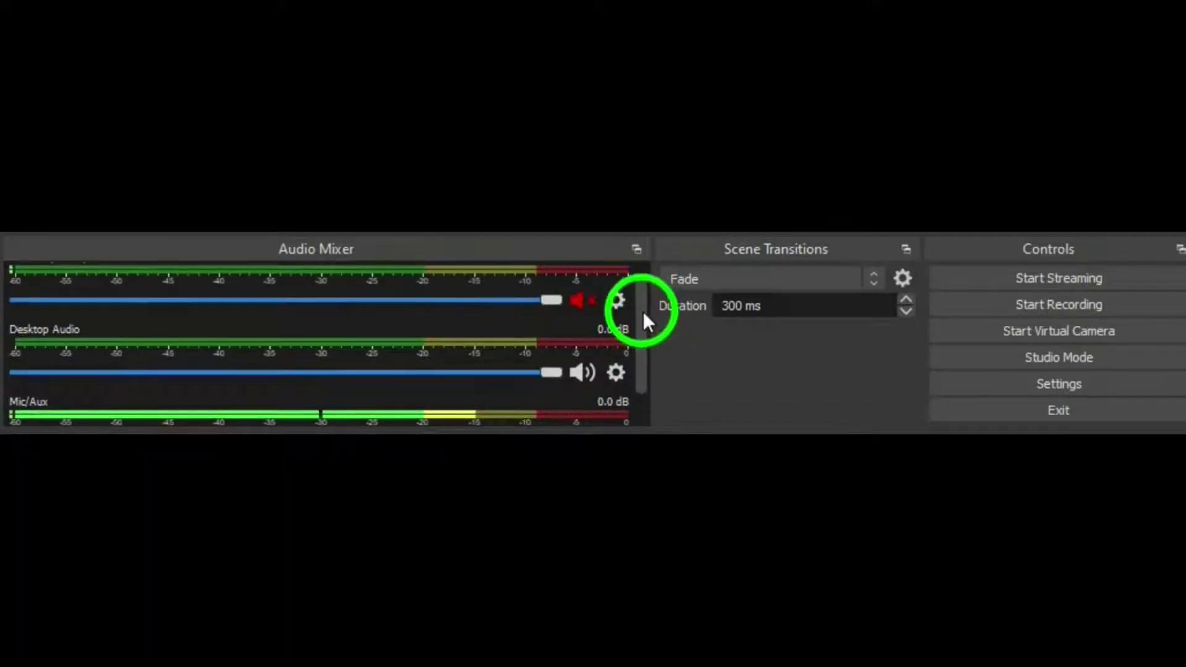
pyautogui.moveTo(643, 318); pyautogui.dragTo(638, 370)
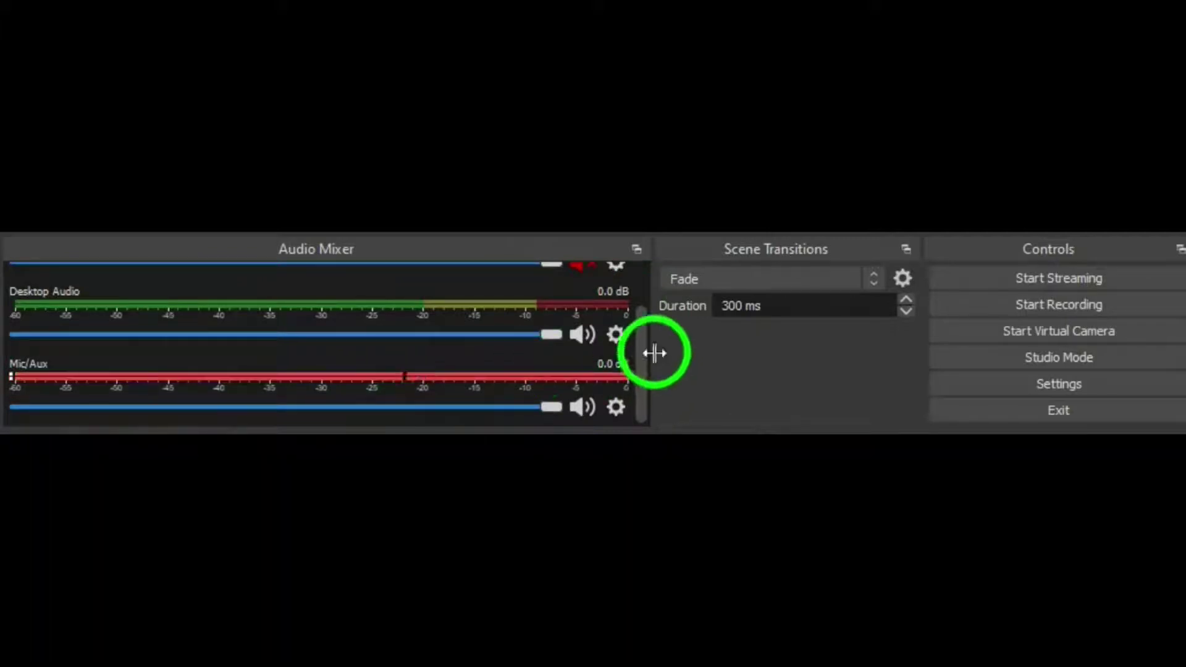
pyautogui.moveTo(644, 339); pyautogui.dragTo(641, 302)
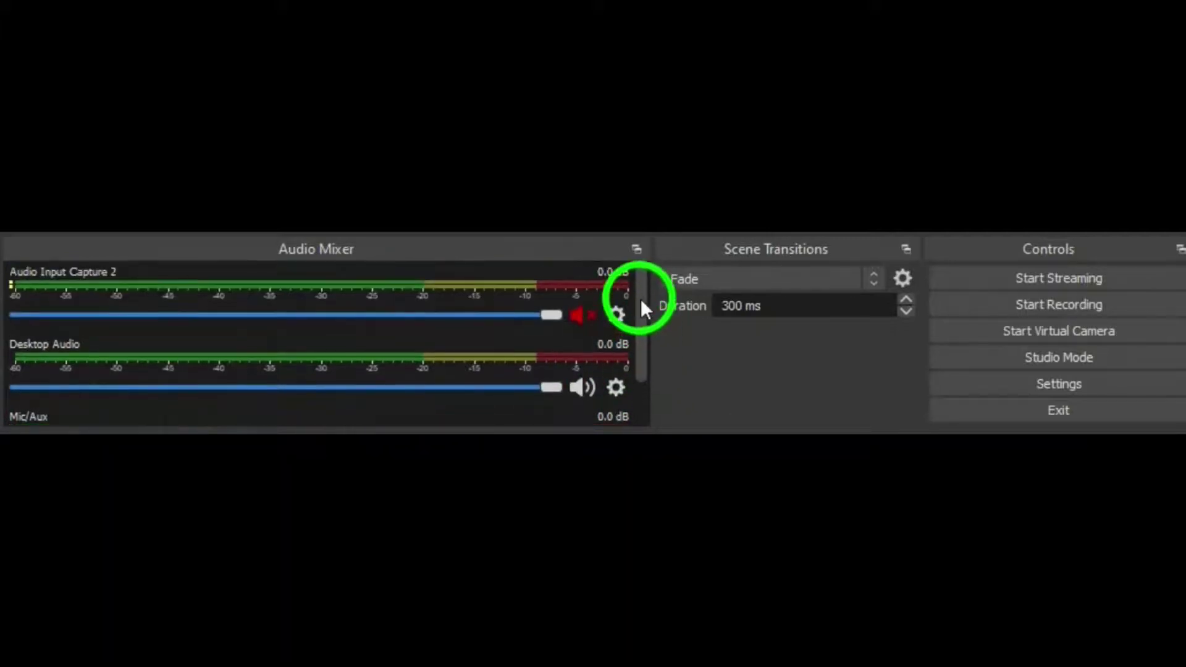
pyautogui.click(583, 311)
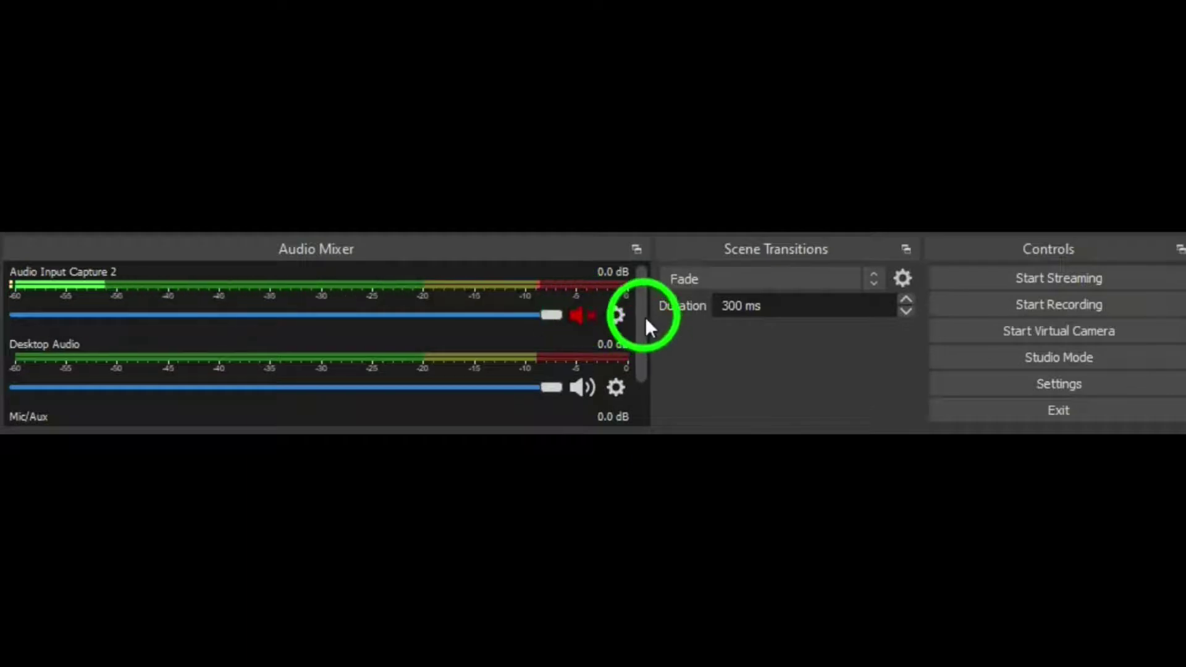
pyautogui.moveTo(645, 317); pyautogui.dragTo(636, 368)
pyautogui.click(582, 332)
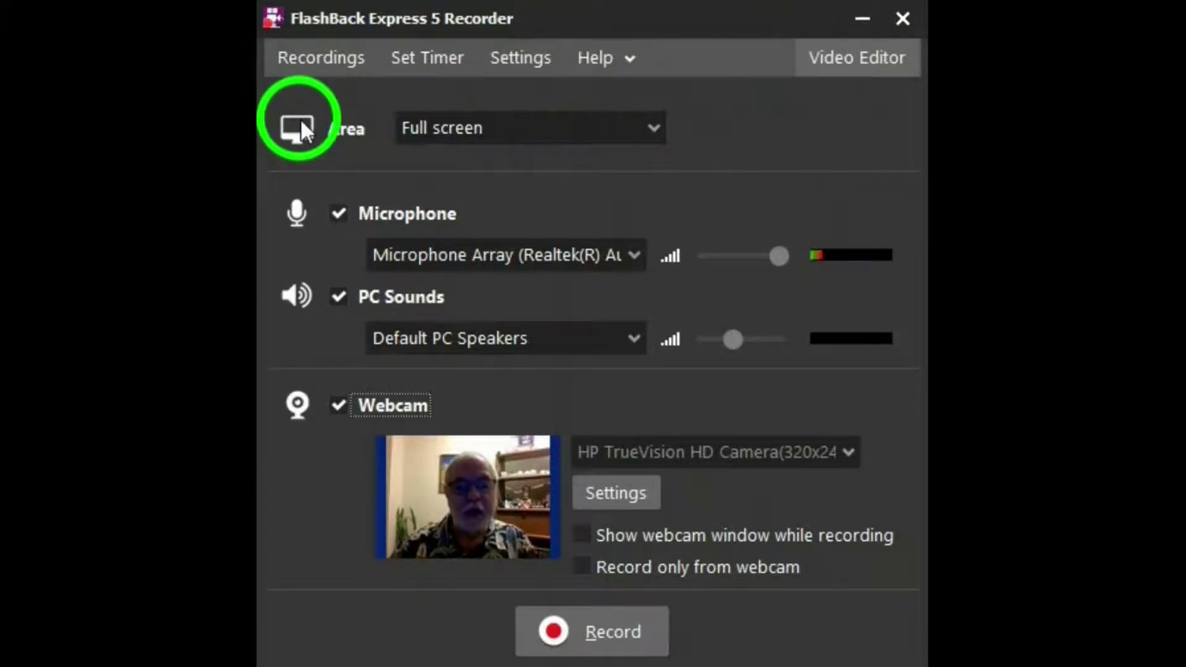
# Step: Confirm the FlashBack recorder's Area stays set to Full screen
pyautogui.click(653, 128)
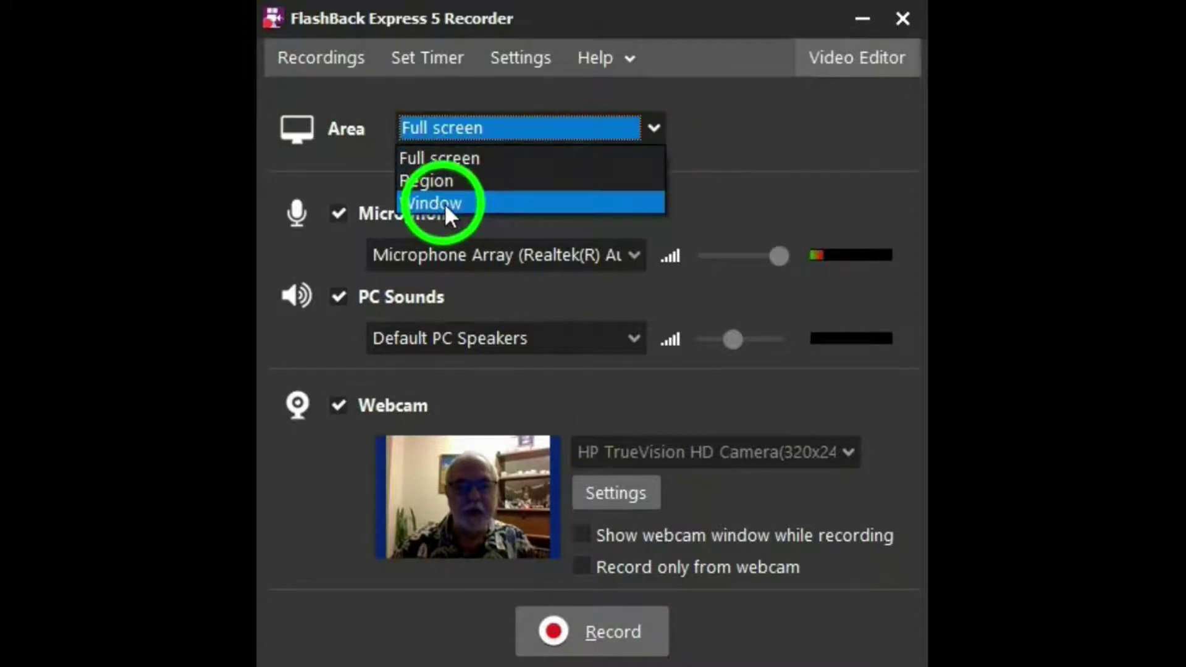
pyautogui.click(755, 155)
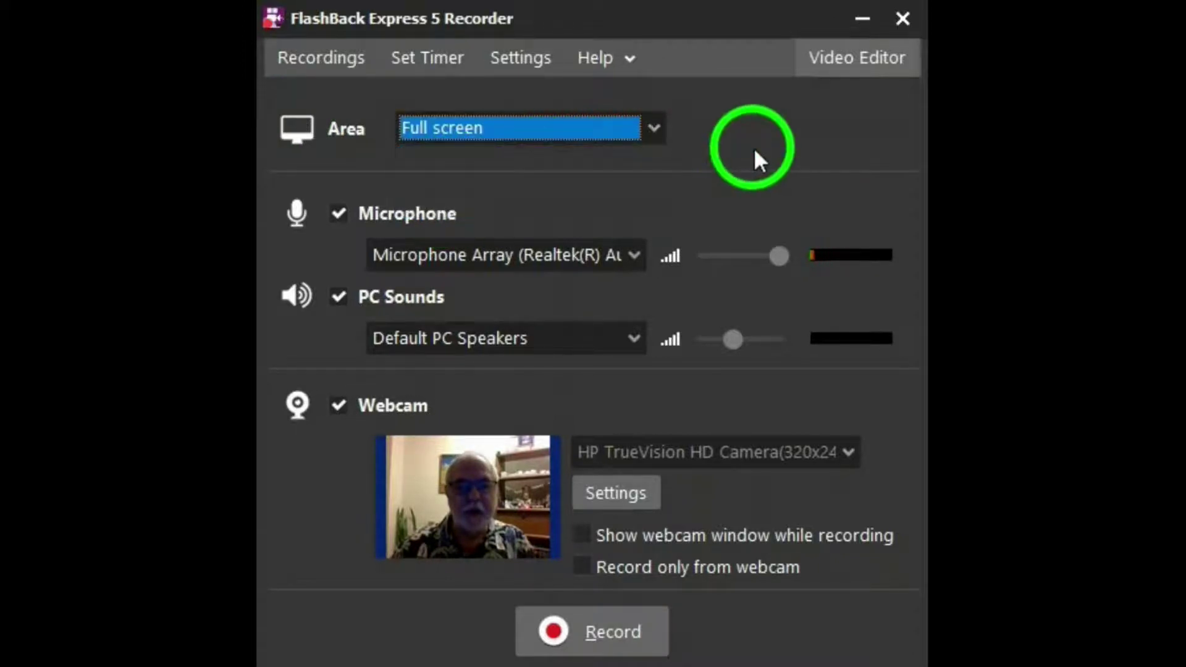
# Step: Raise the recorder's video frame rate from 8 to 30 frames per second
pyautogui.click(537, 59)
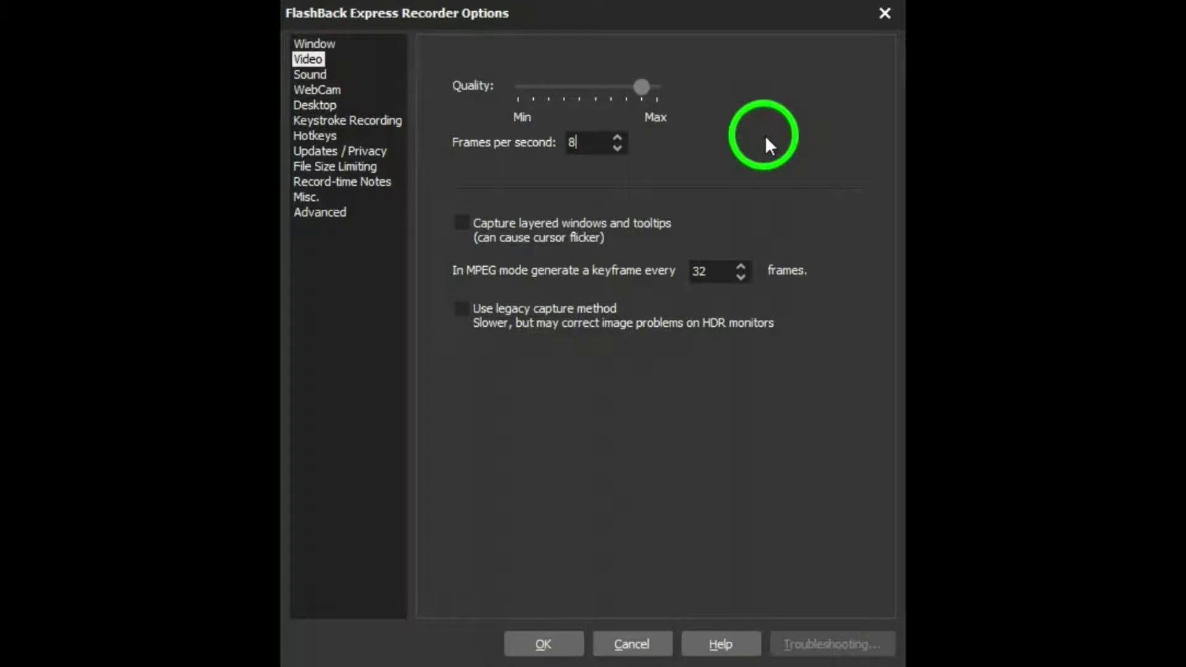
pyautogui.doubleClick(567, 140)
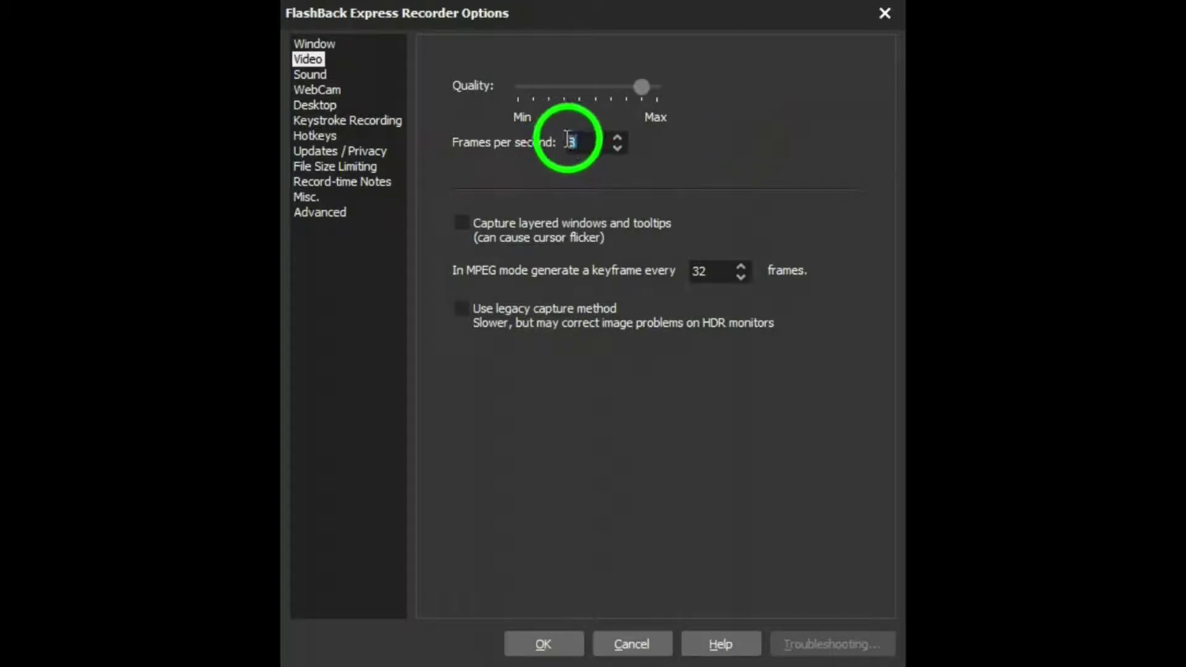
pyautogui.write('30')
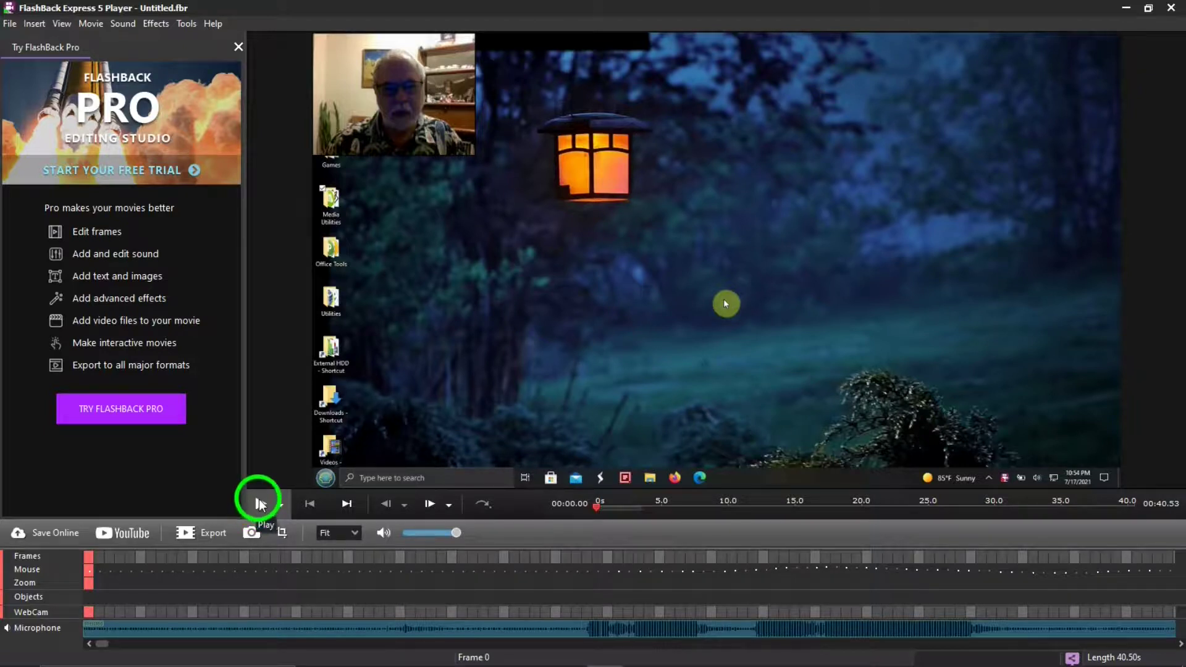
# Step: Play the Untitled.fbr recording and pause it at about 00:12
pyautogui.click(260, 505)
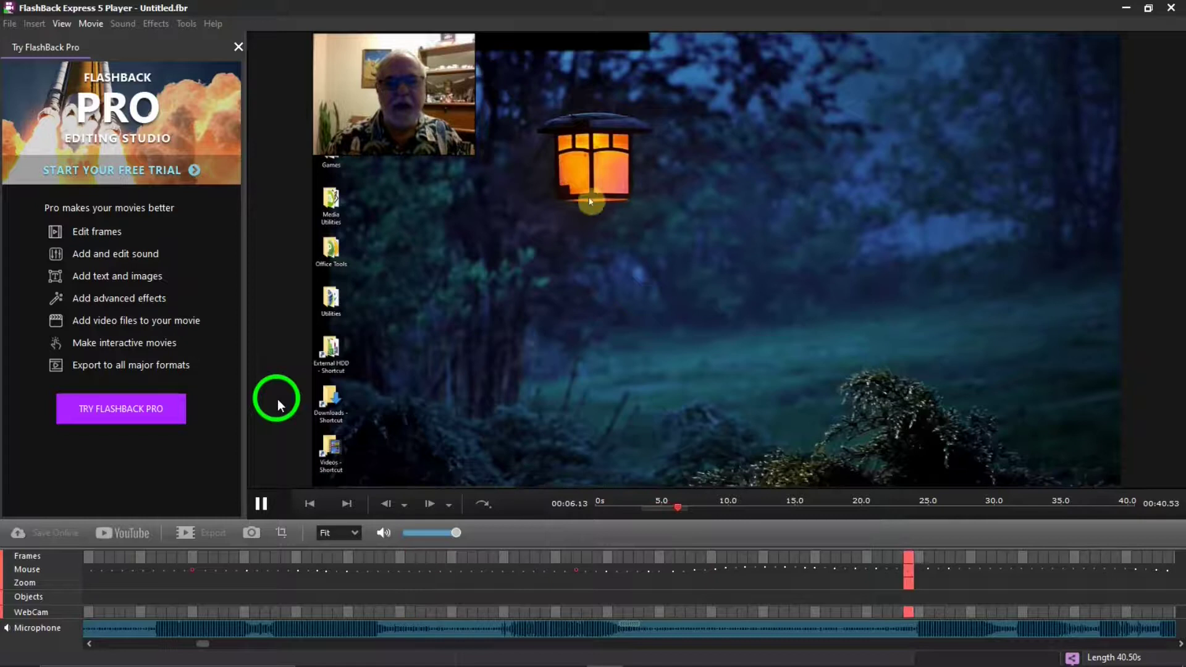
pyautogui.click(261, 503)
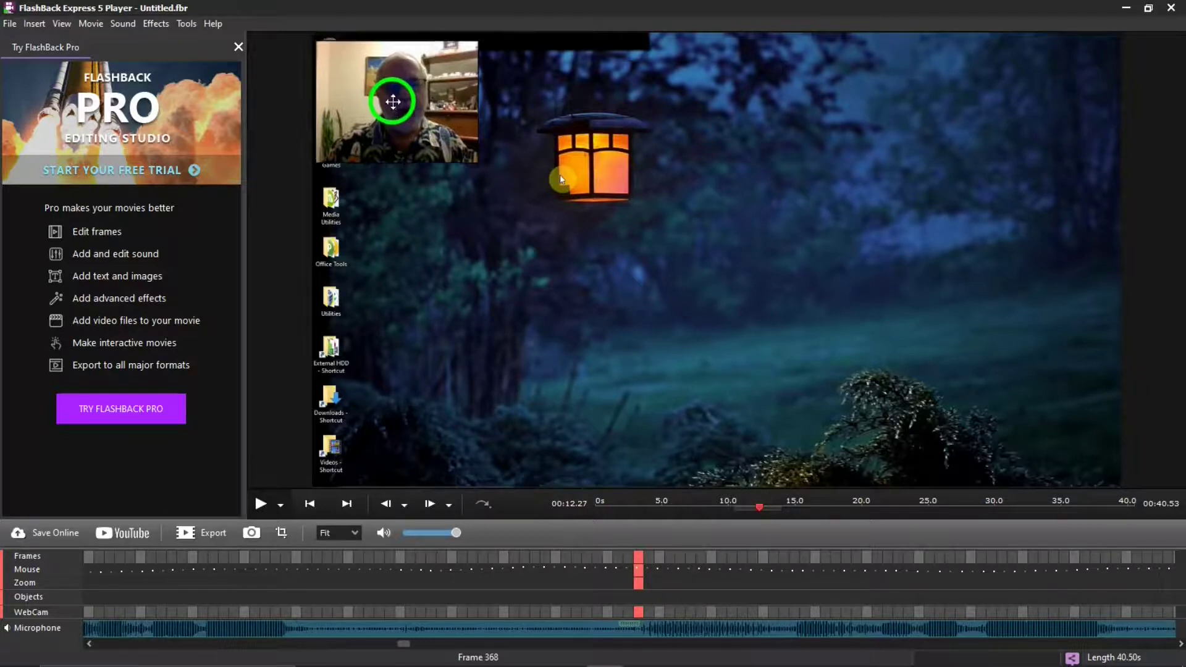
# Step: Drag the webcam overlay from the top-left into the bottom-right corner of the video
pyautogui.moveTo(391, 99); pyautogui.dragTo(835, 330)
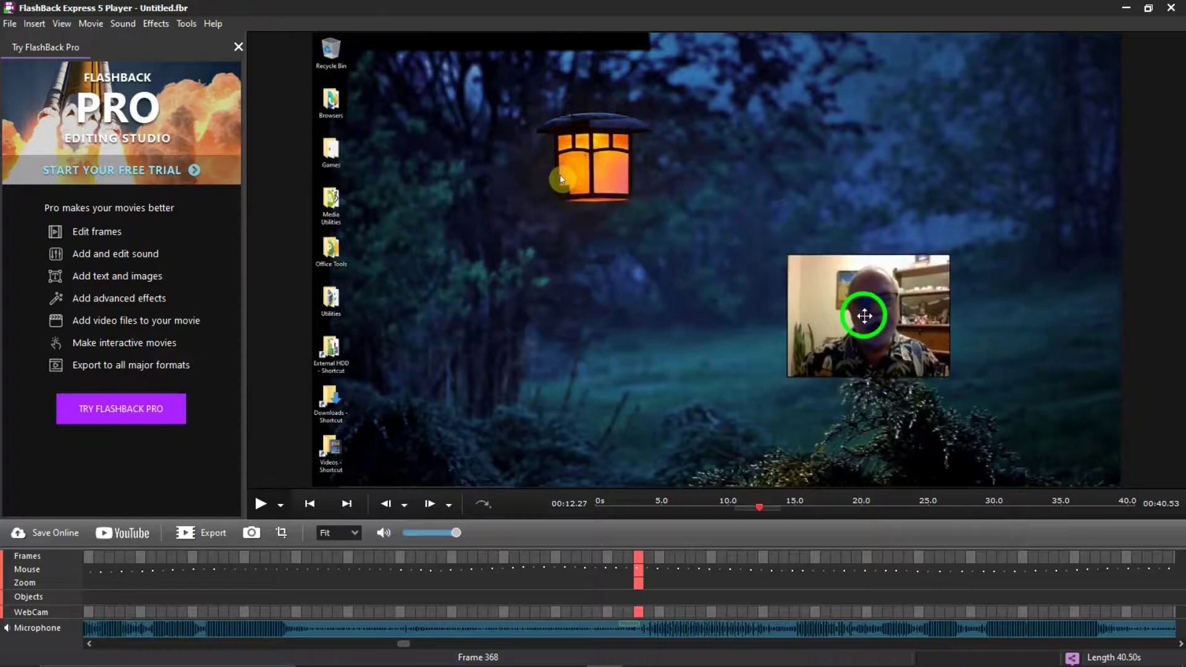
pyautogui.moveTo(864, 317); pyautogui.dragTo(1034, 423)
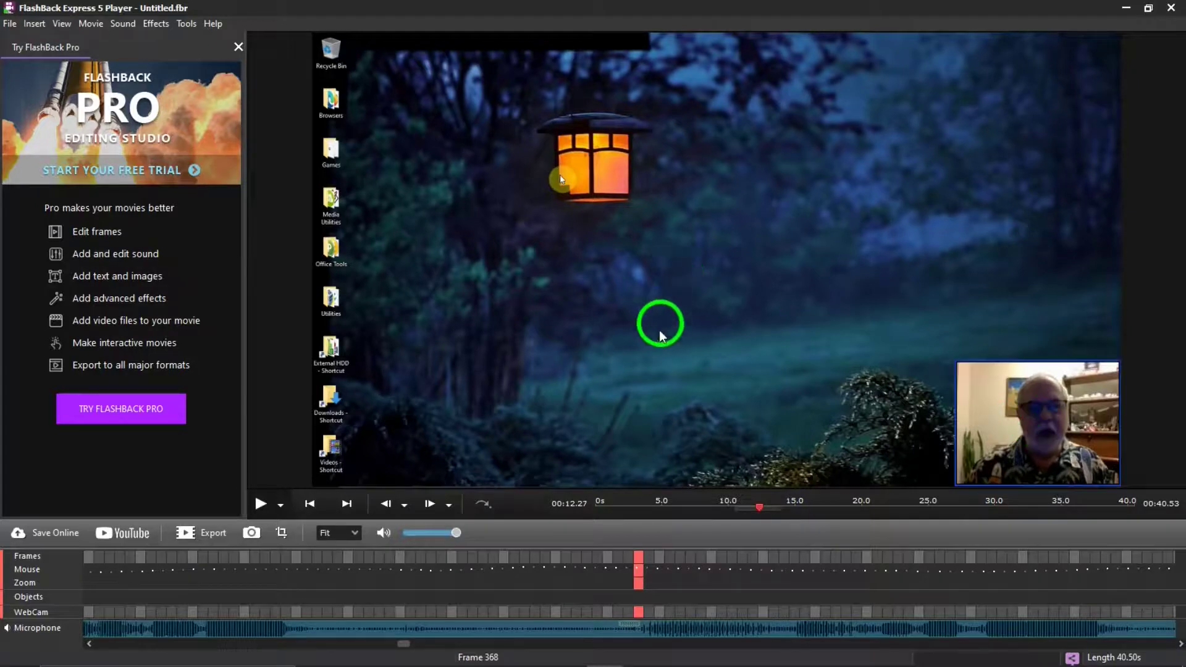
# Step: Resume playback and pause again near the end at 00:40
pyautogui.click(260, 504)
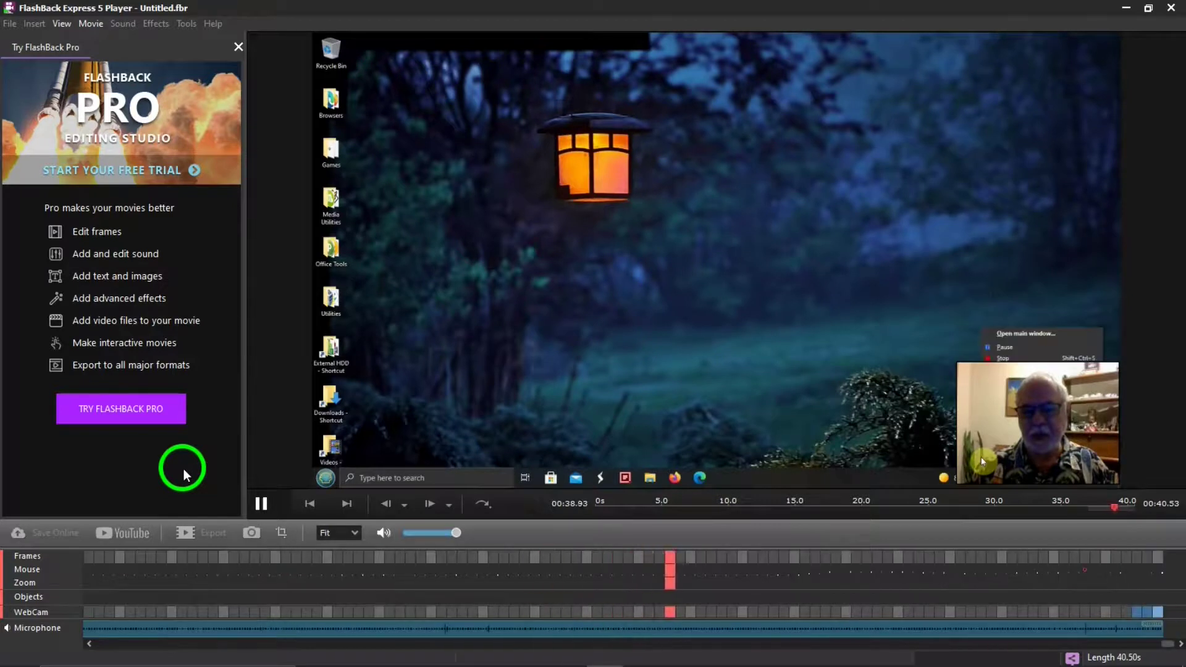
pyautogui.click(260, 503)
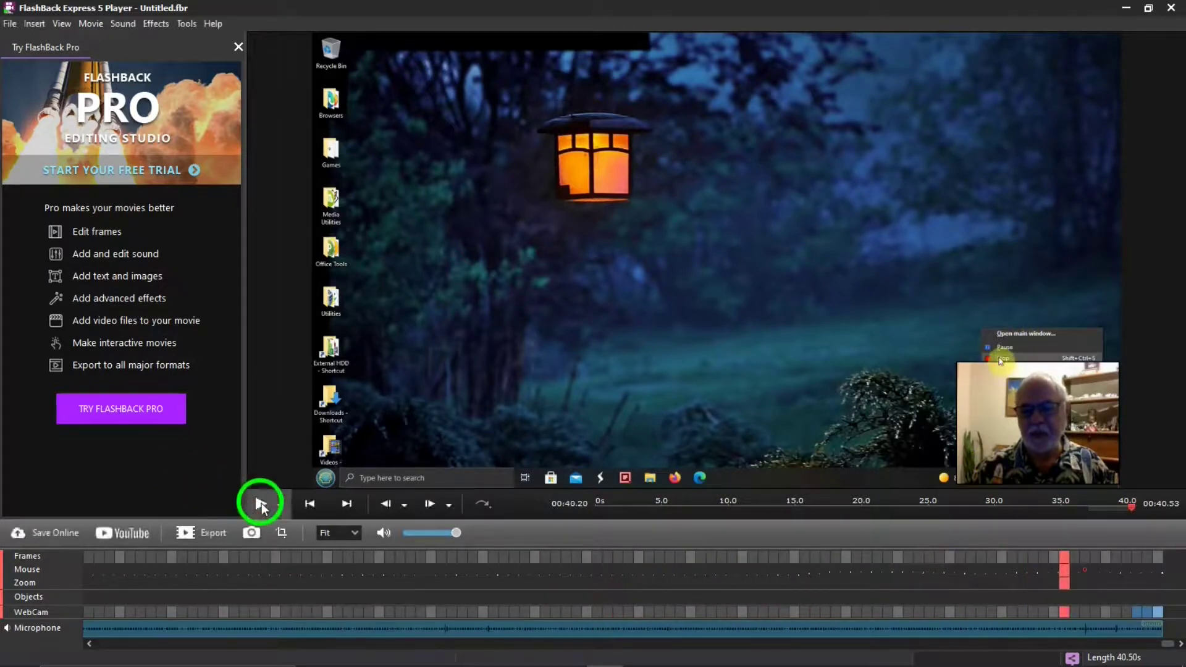
# Step: Export the whole recording as MPEG4 at full size, bringing up the Save As dialog
pyautogui.click(199, 536)
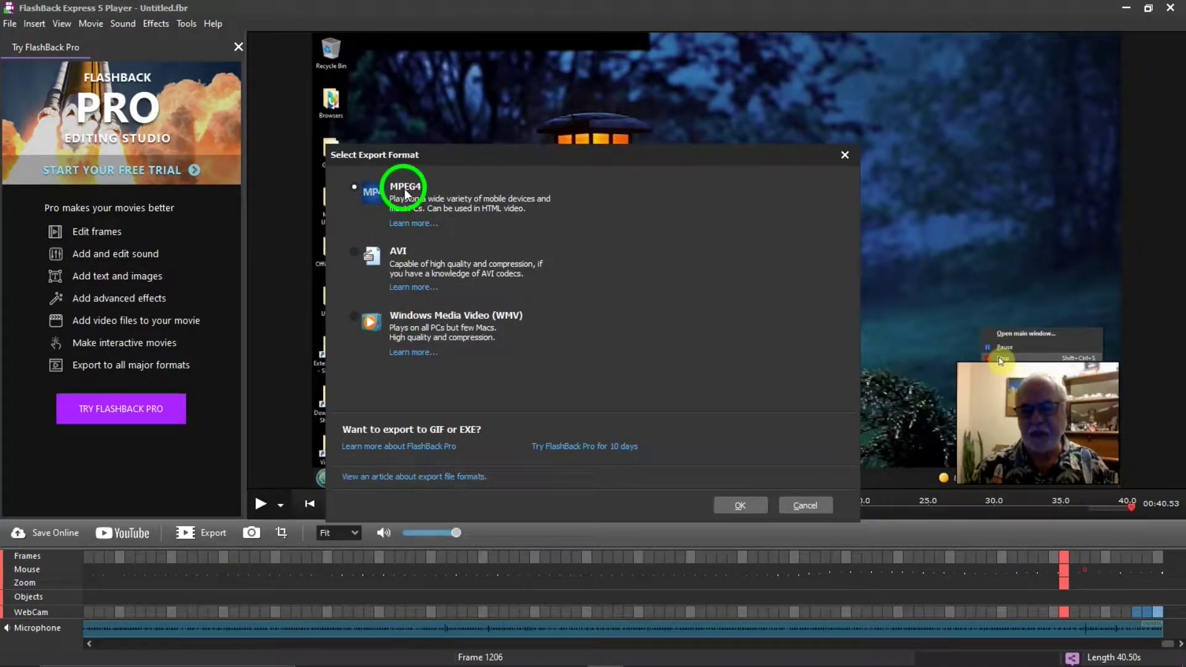
pyautogui.click(737, 504)
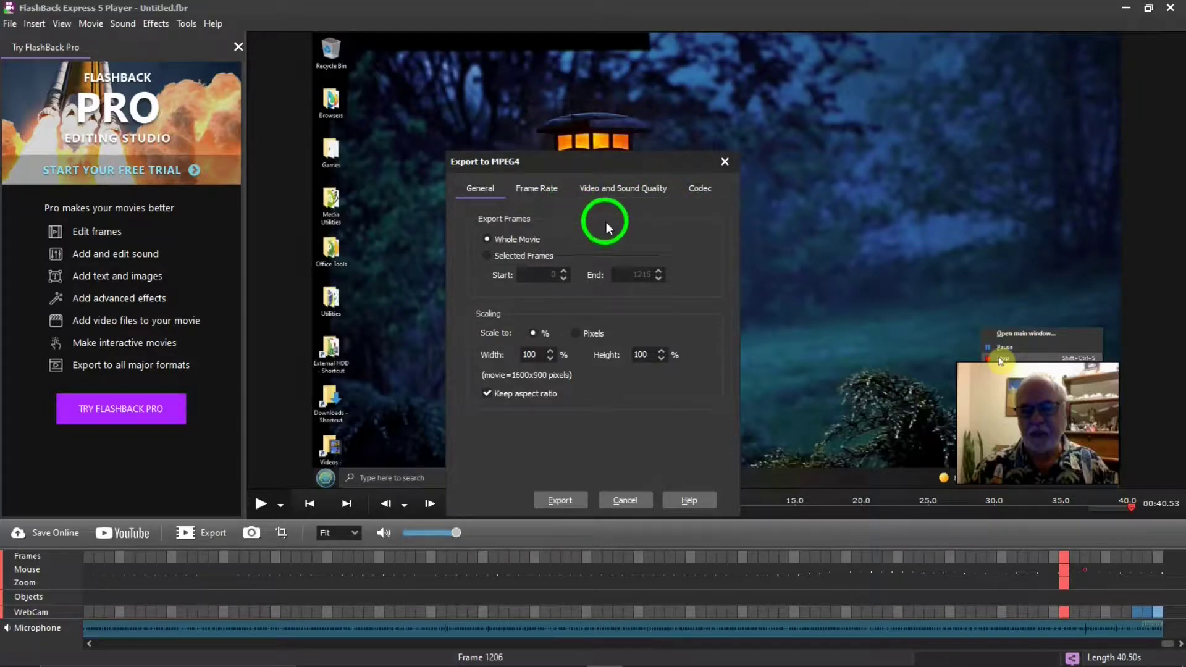
pyautogui.click(558, 503)
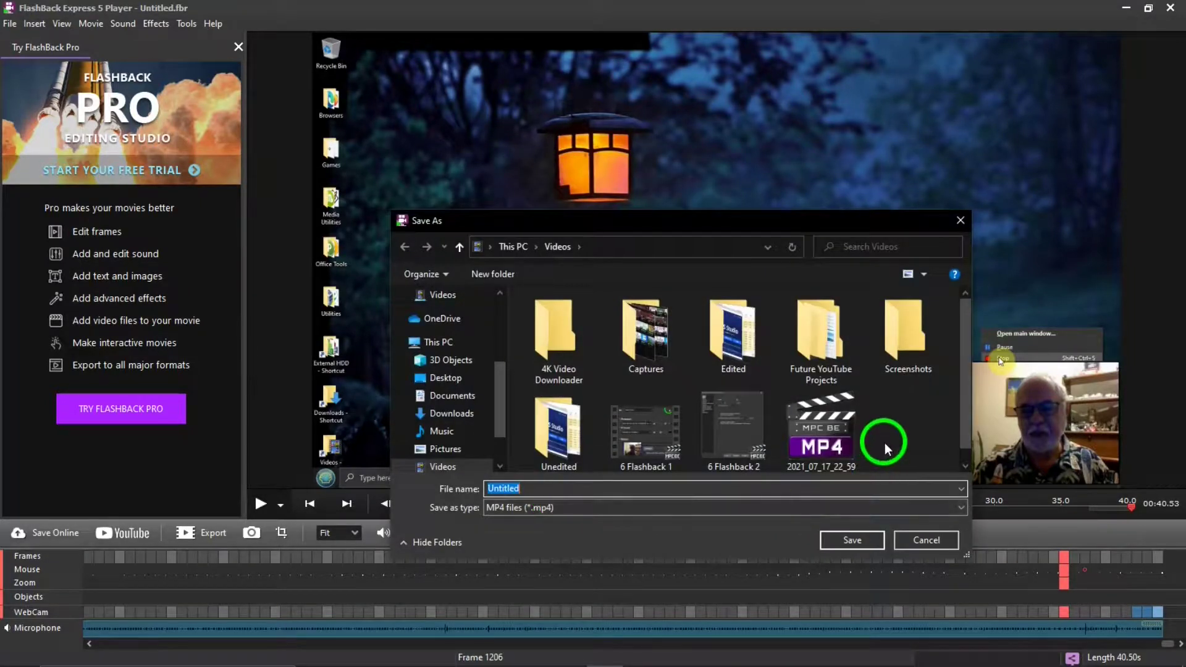
# Step: Save the MP4 as 'Test' in the Videos folder and let the export finish
pyautogui.click(540, 489)
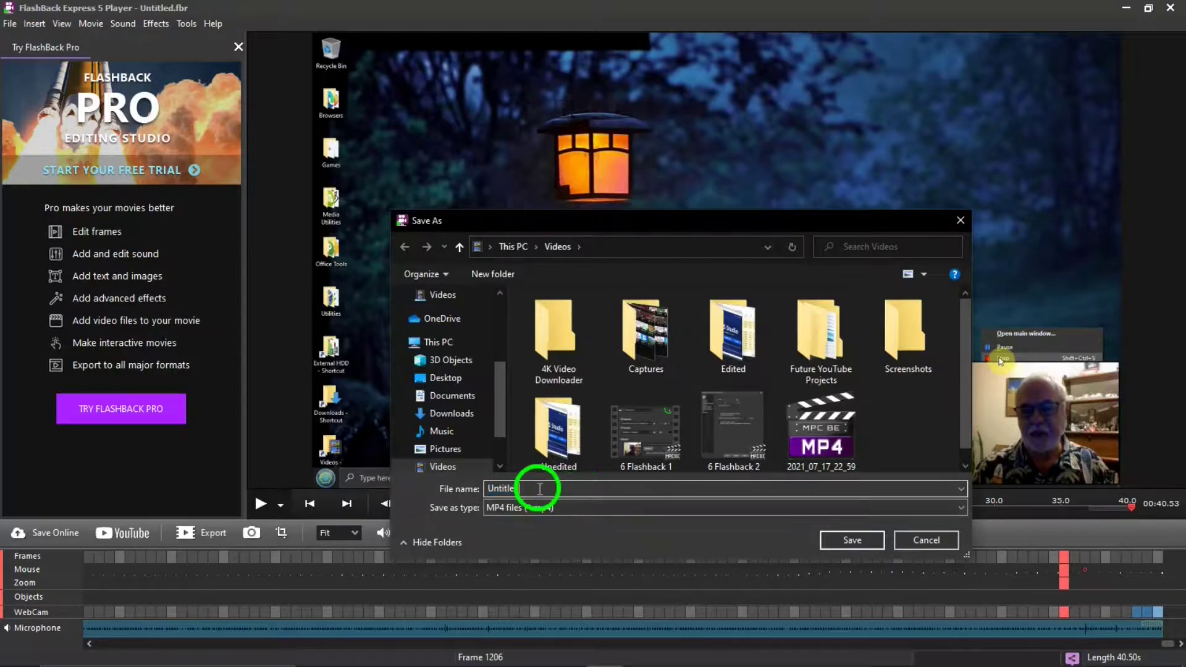
pyautogui.click(449, 491)
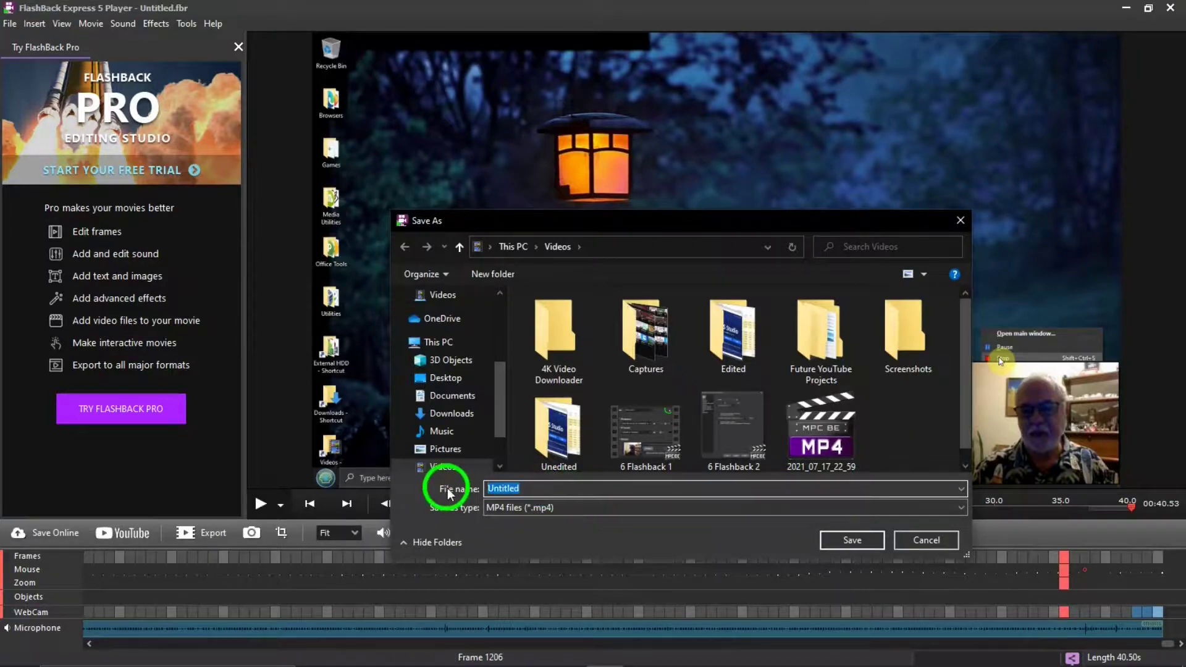
pyautogui.write('Test')
pyautogui.click(853, 541)
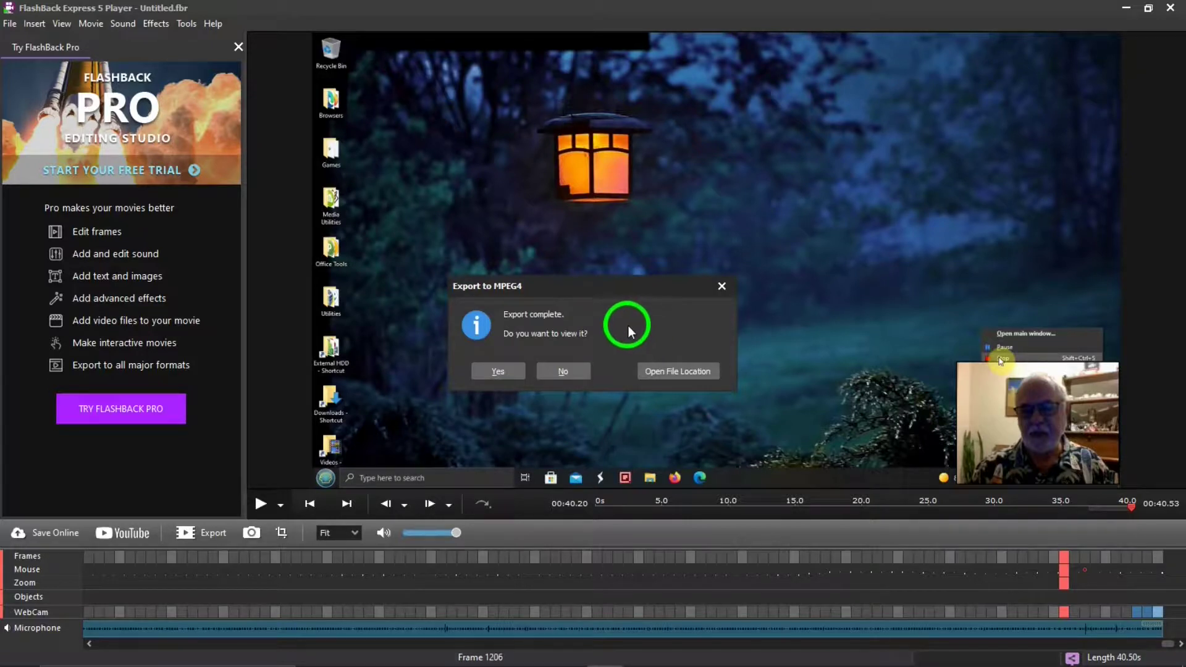
# Step: Decline viewing the exported video, then close FlashBack Player without saving changes
pyautogui.click(562, 373)
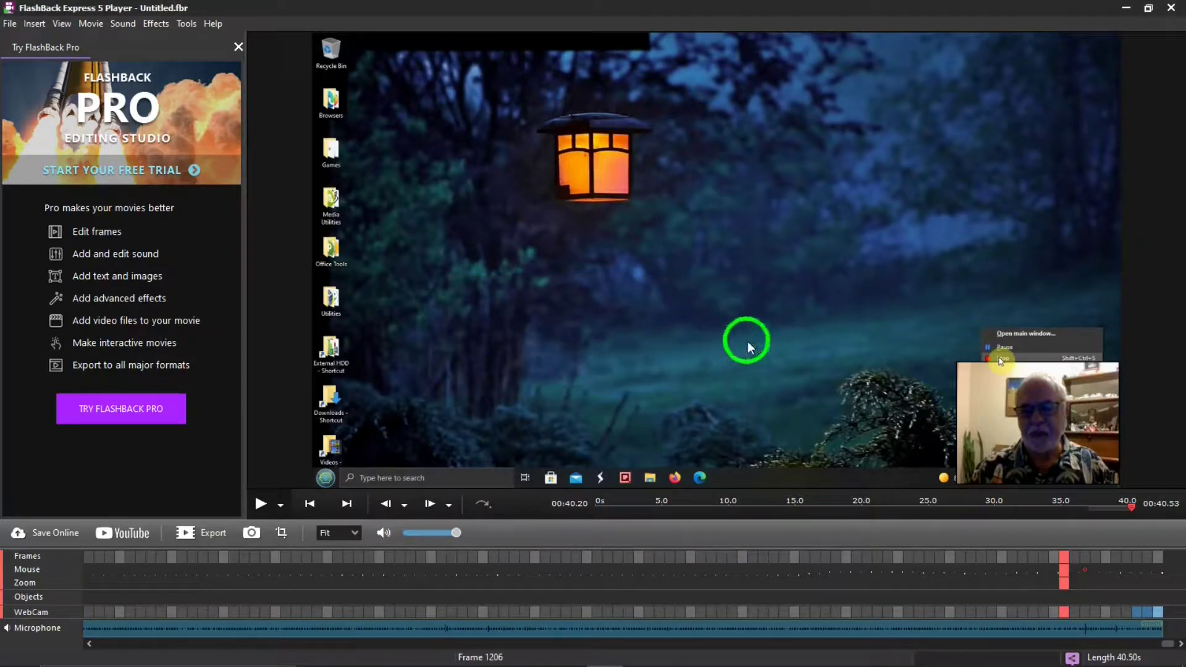
pyautogui.click(1170, 9)
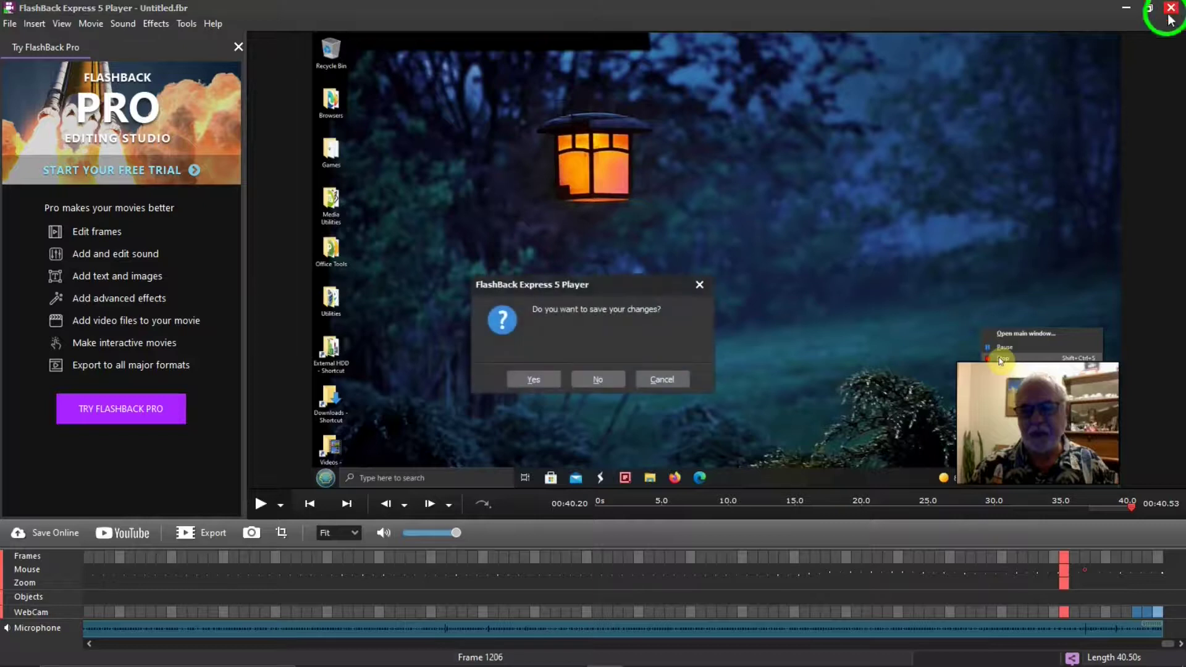
pyautogui.click(597, 381)
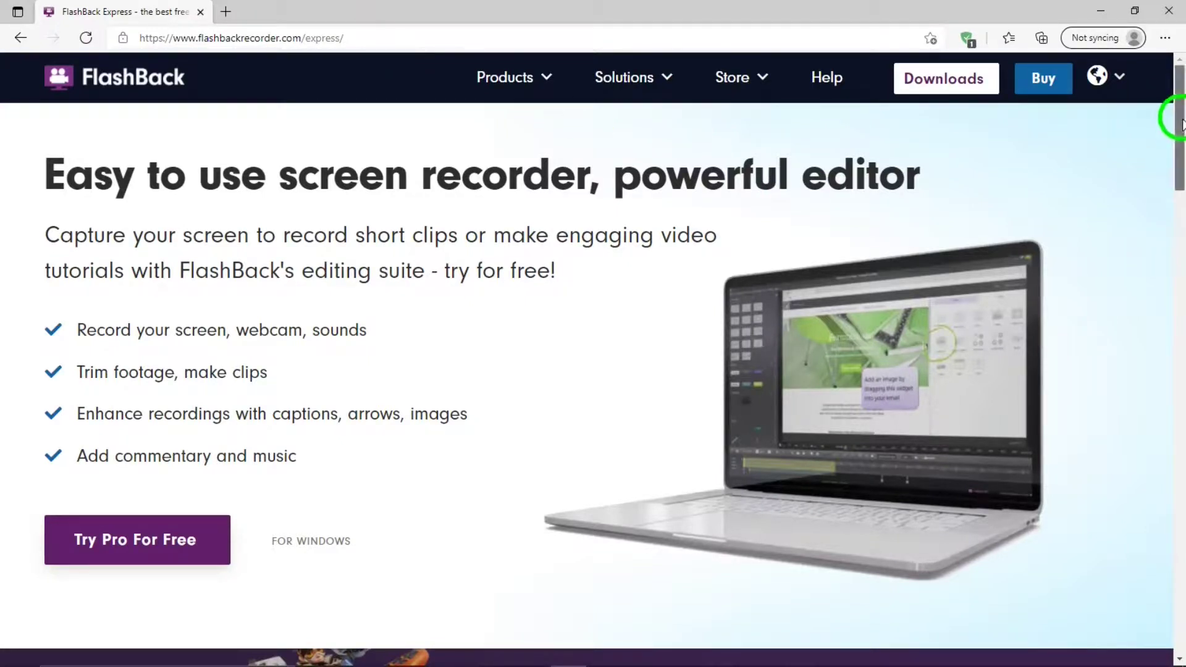
# Step: Scroll down the FlashBack Express page in Edge to the Express versus Pro comparison
pyautogui.moveTo(1182, 124); pyautogui.dragTo(1182, 405)
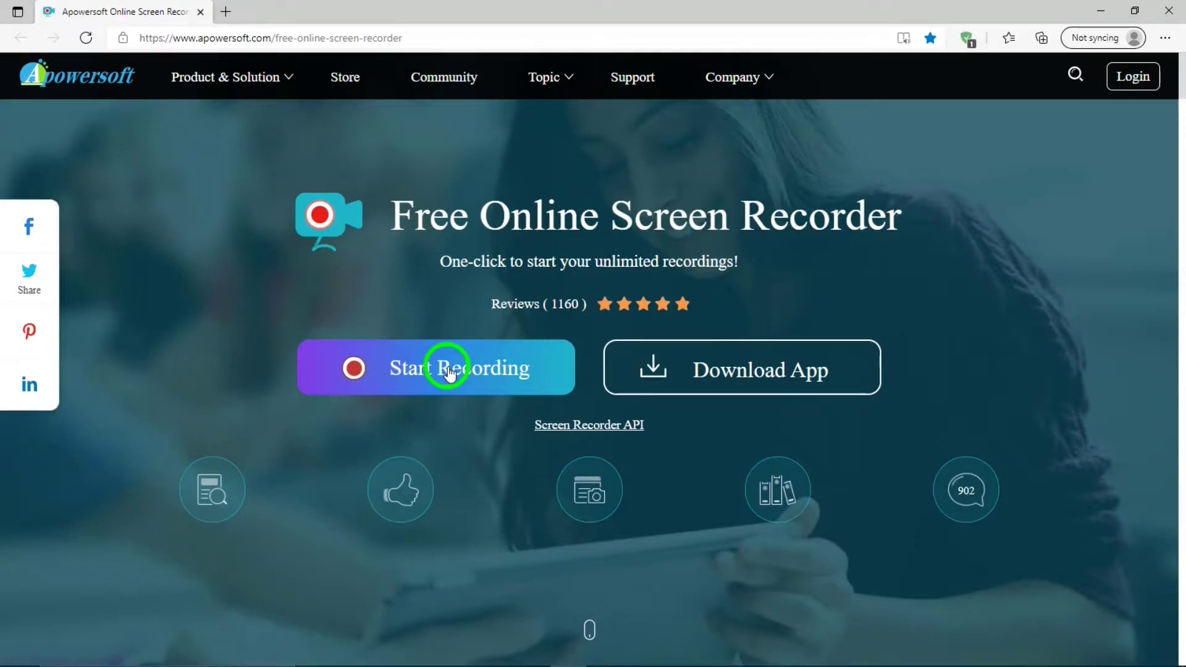
# Step: Launch Apowersoft's online recorder with Start Recording on apowersoft.com/free-online-screen-recorder
pyautogui.click(449, 373)
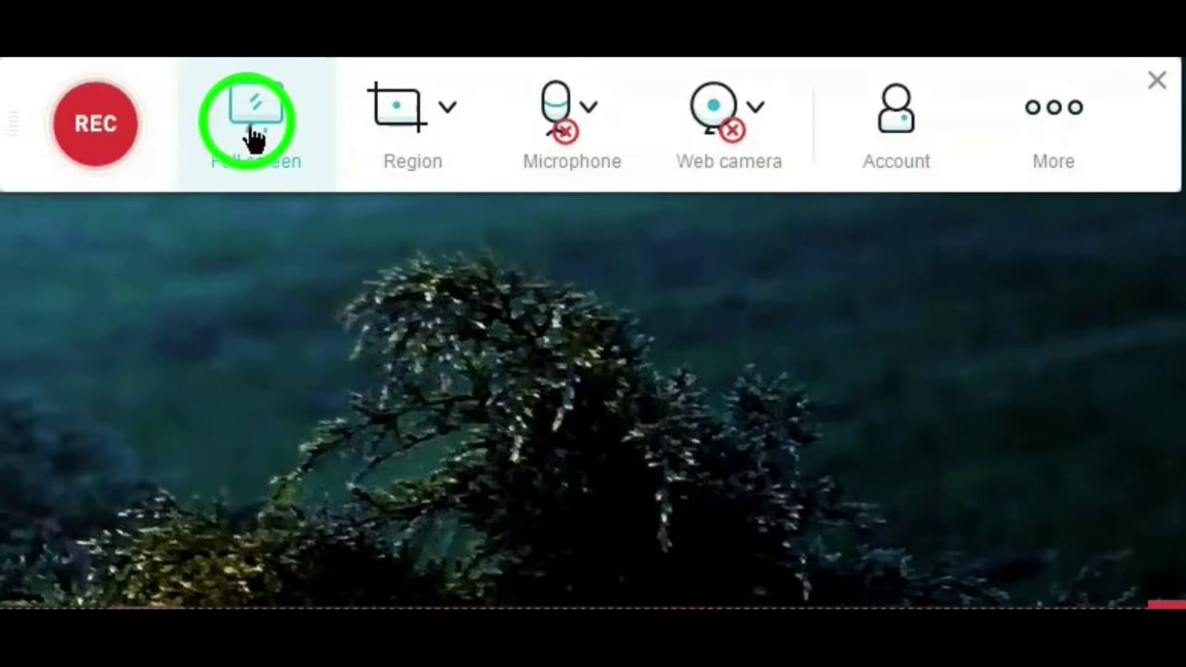
pyautogui.click(450, 110)
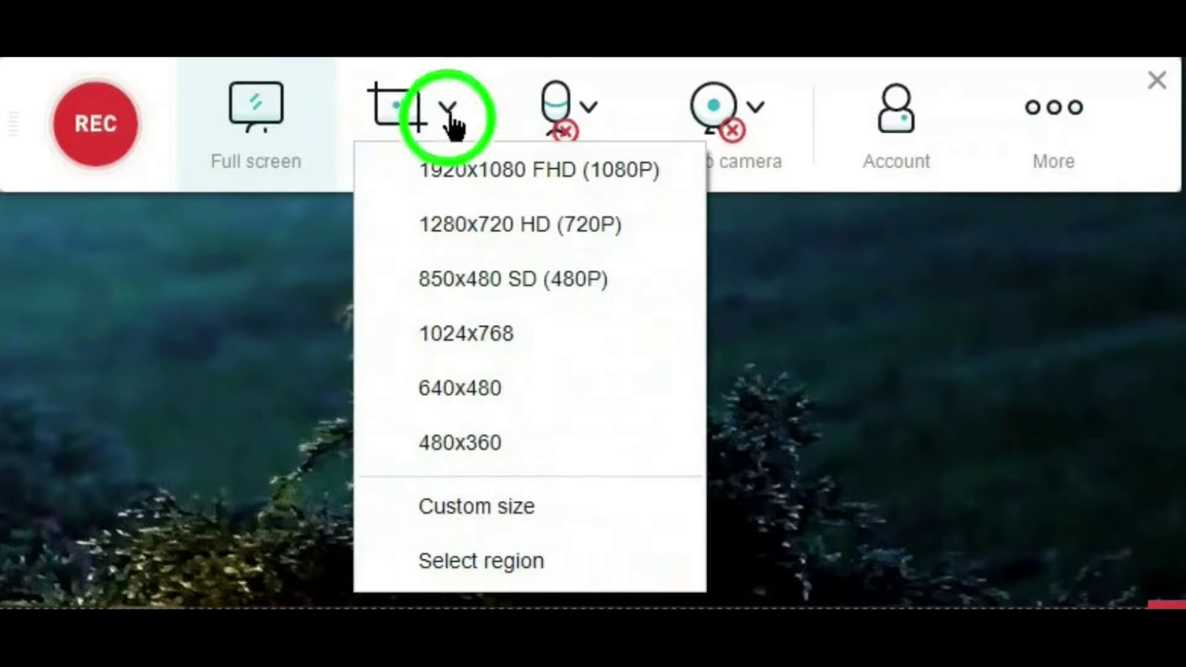
pyautogui.click(788, 253)
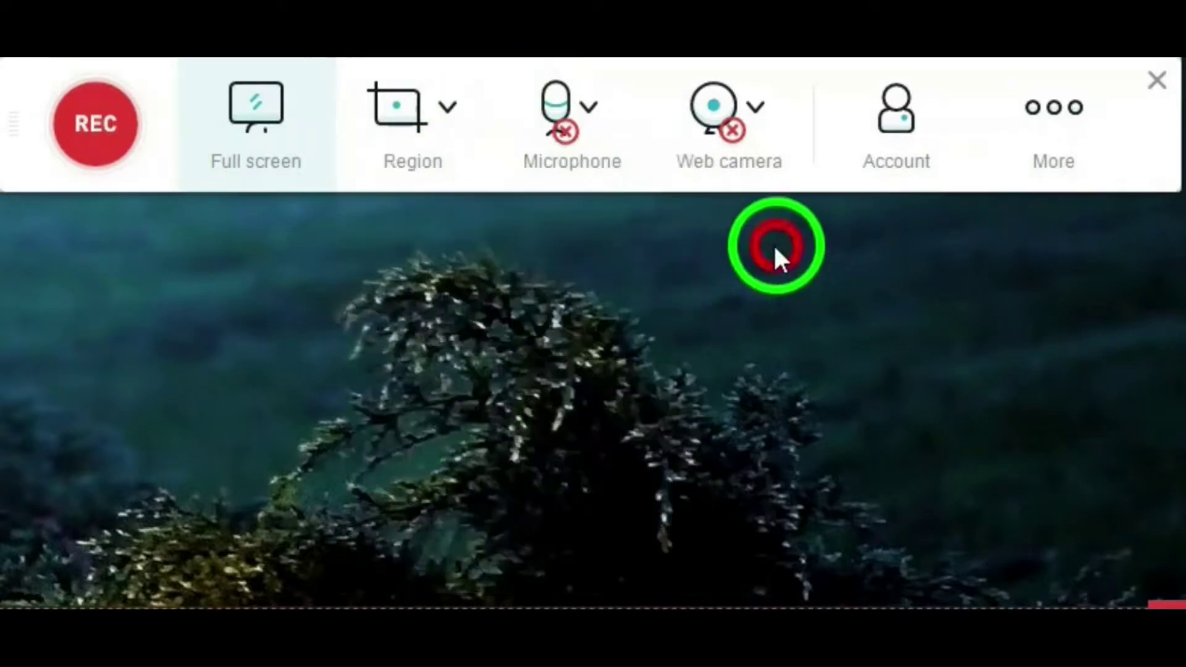
pyautogui.click(565, 132)
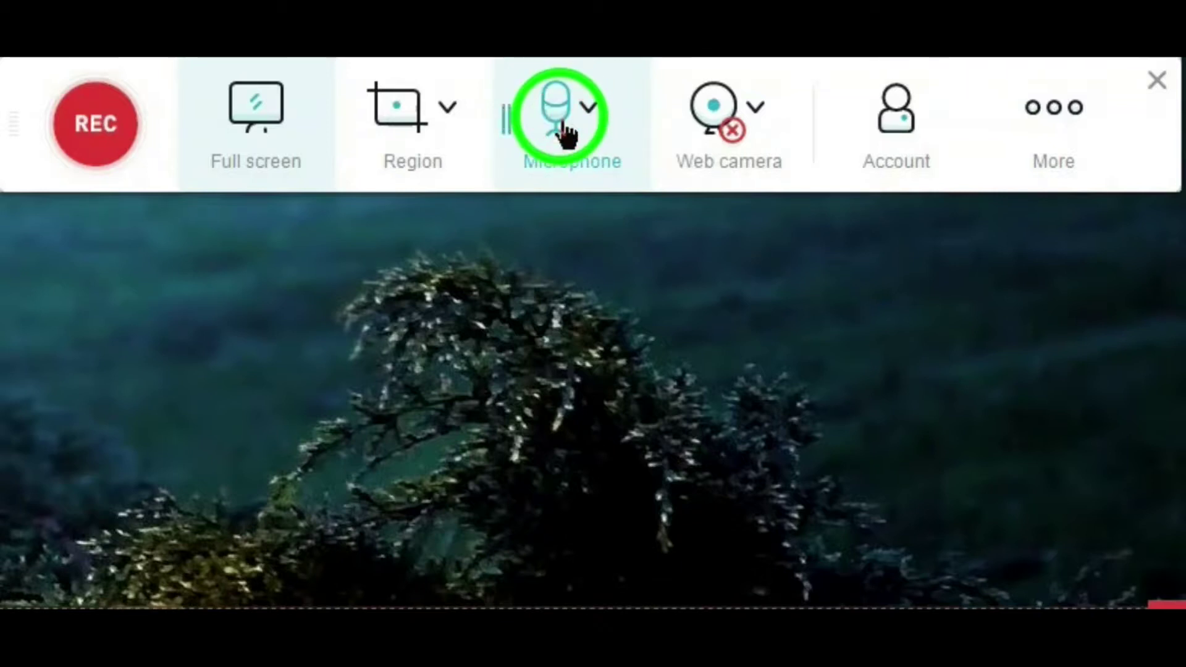
pyautogui.click(565, 132)
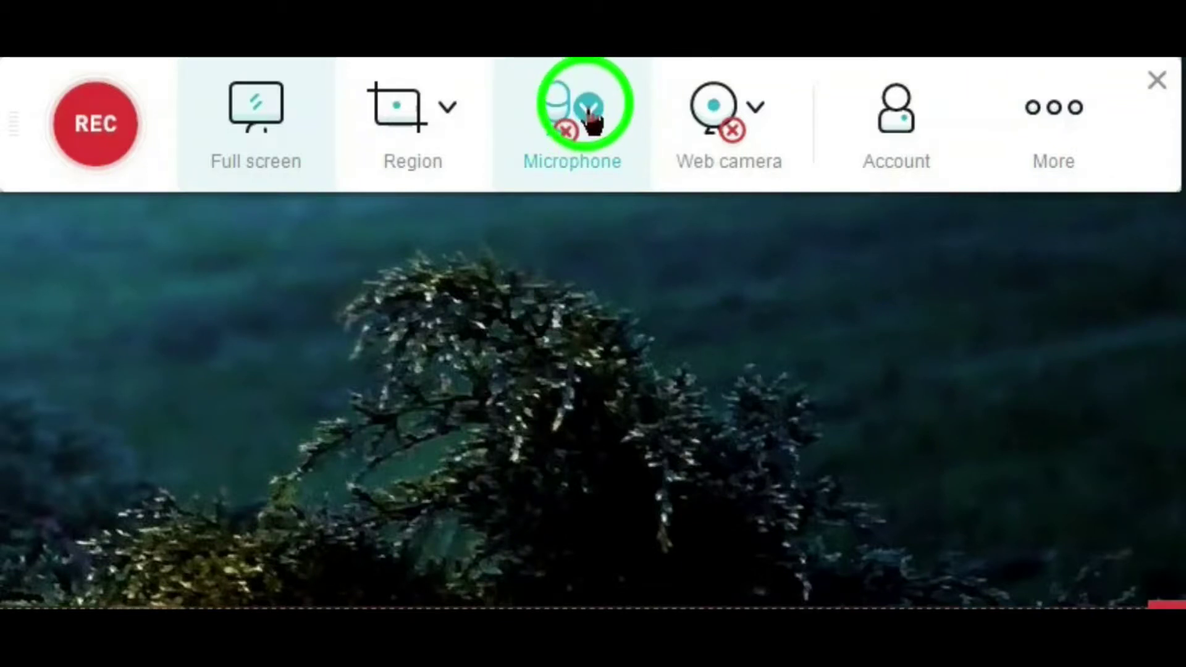
pyautogui.click(590, 115)
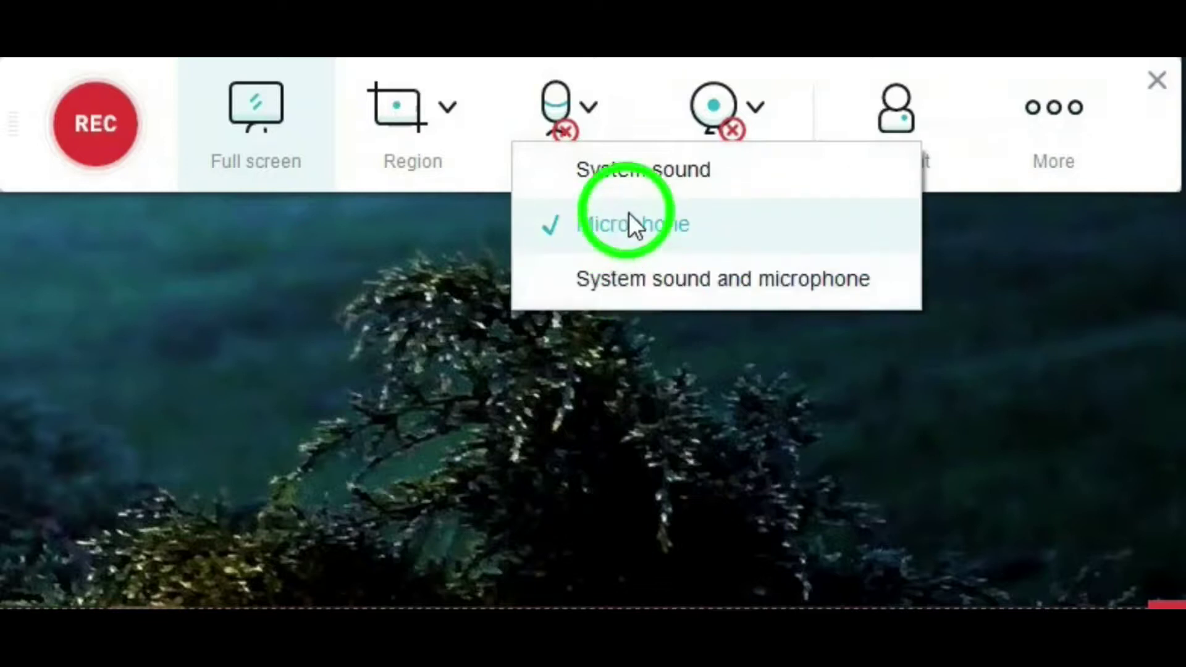
pyautogui.click(813, 231)
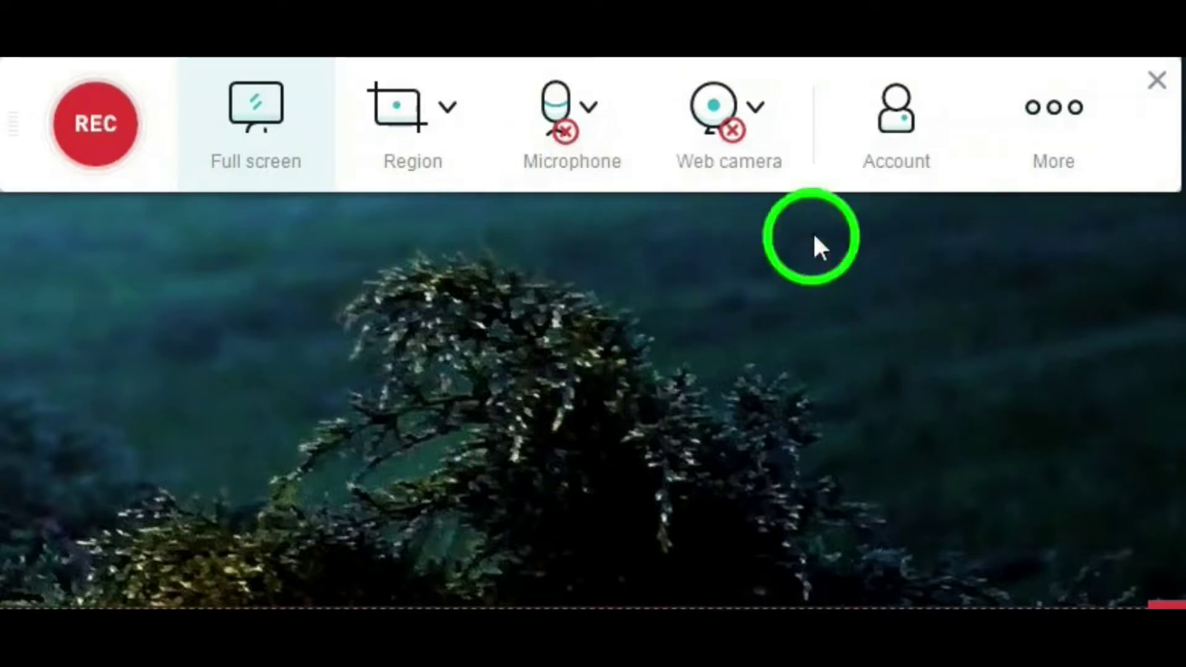
pyautogui.click(729, 129)
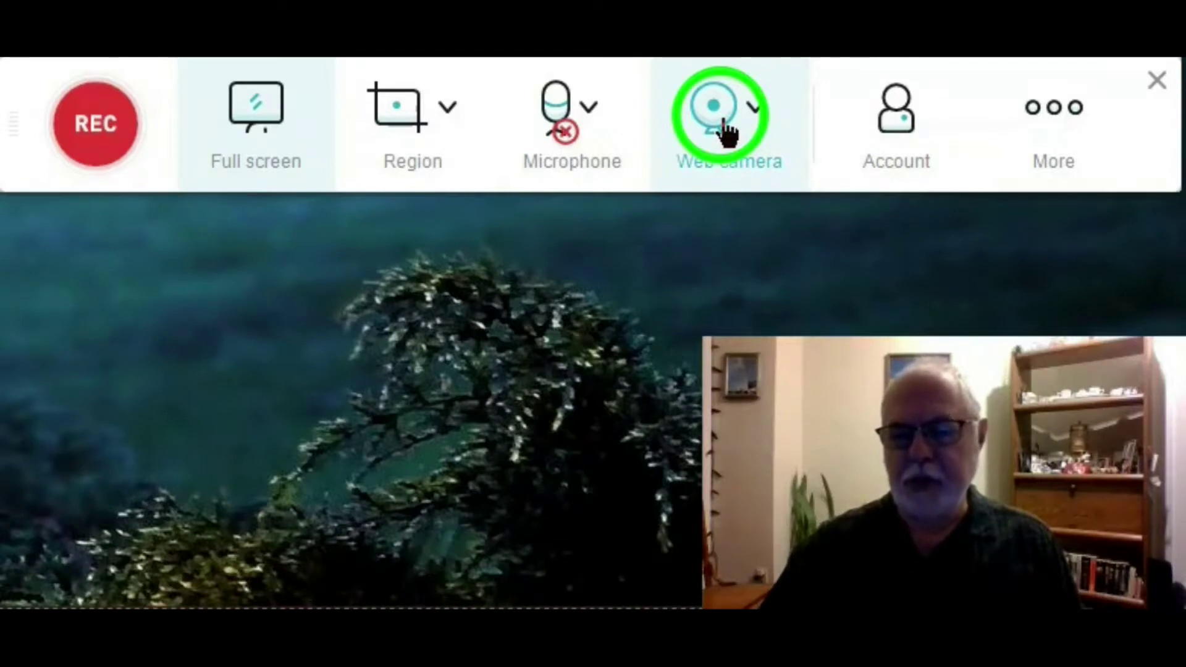
pyautogui.click(729, 131)
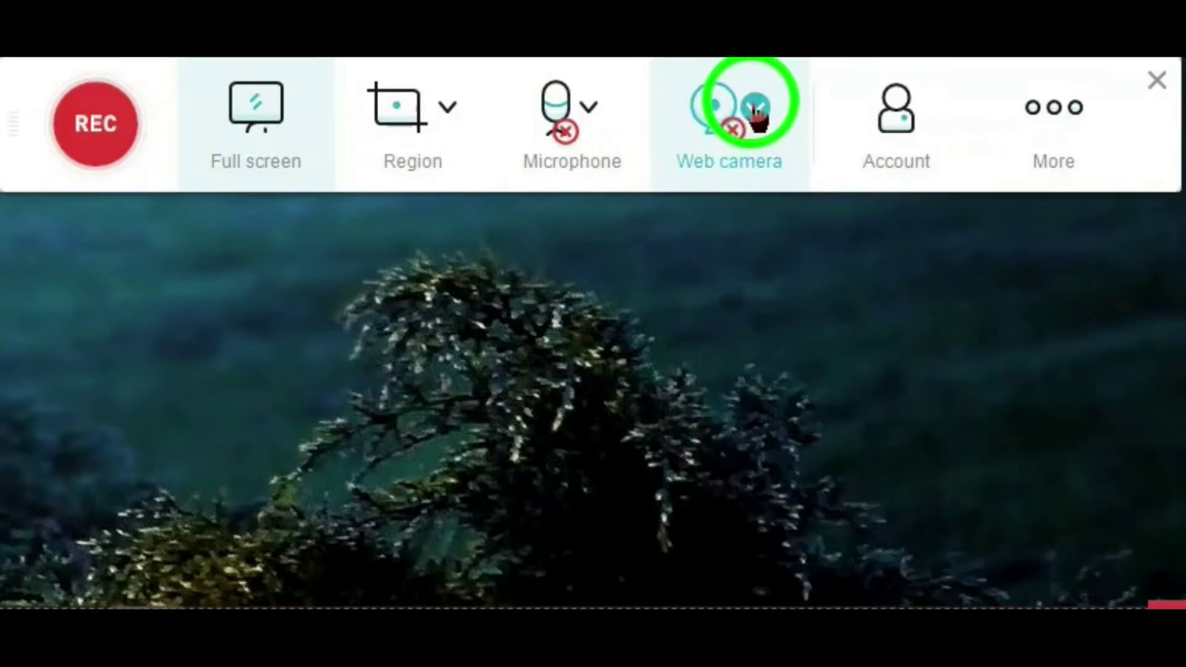
pyautogui.click(755, 108)
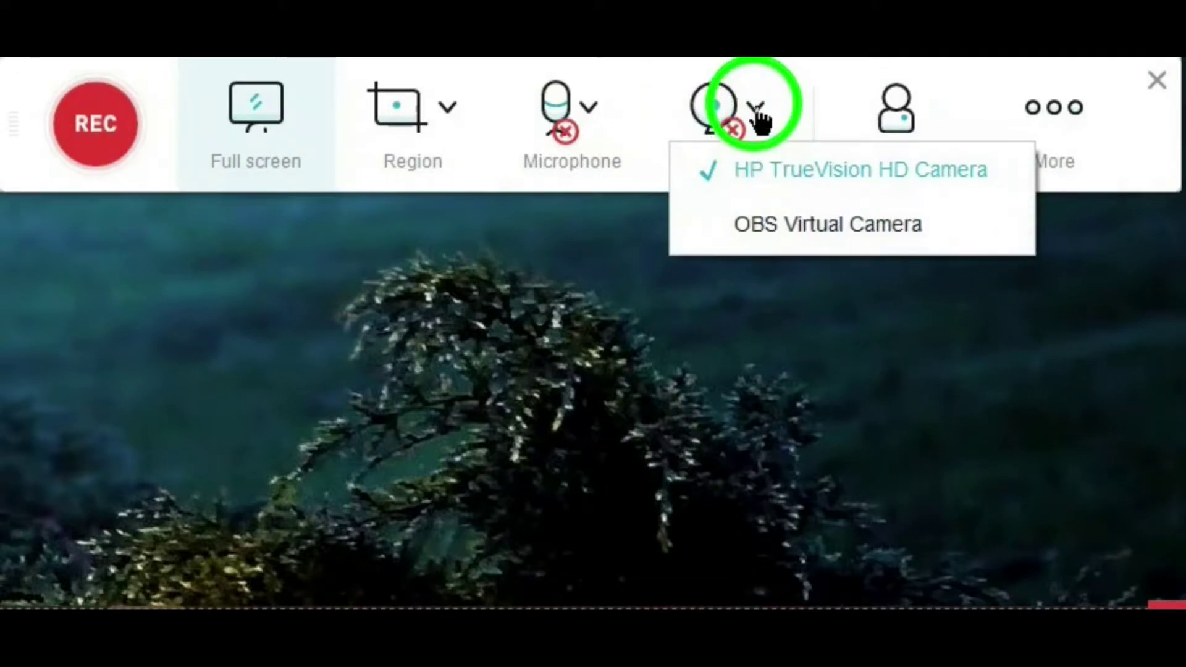
pyautogui.click(873, 216)
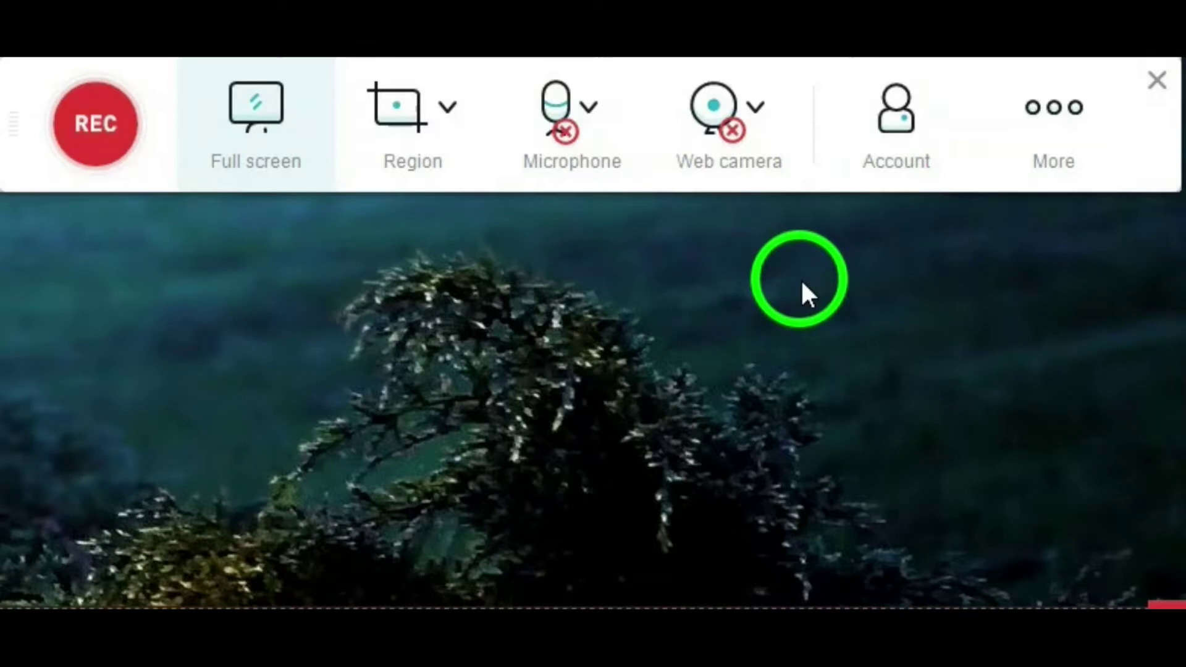
# Step: In the recorder settings, keep MP4 video format and check 'Show recording toolbar' on the Recording tab
pyautogui.click(1056, 116)
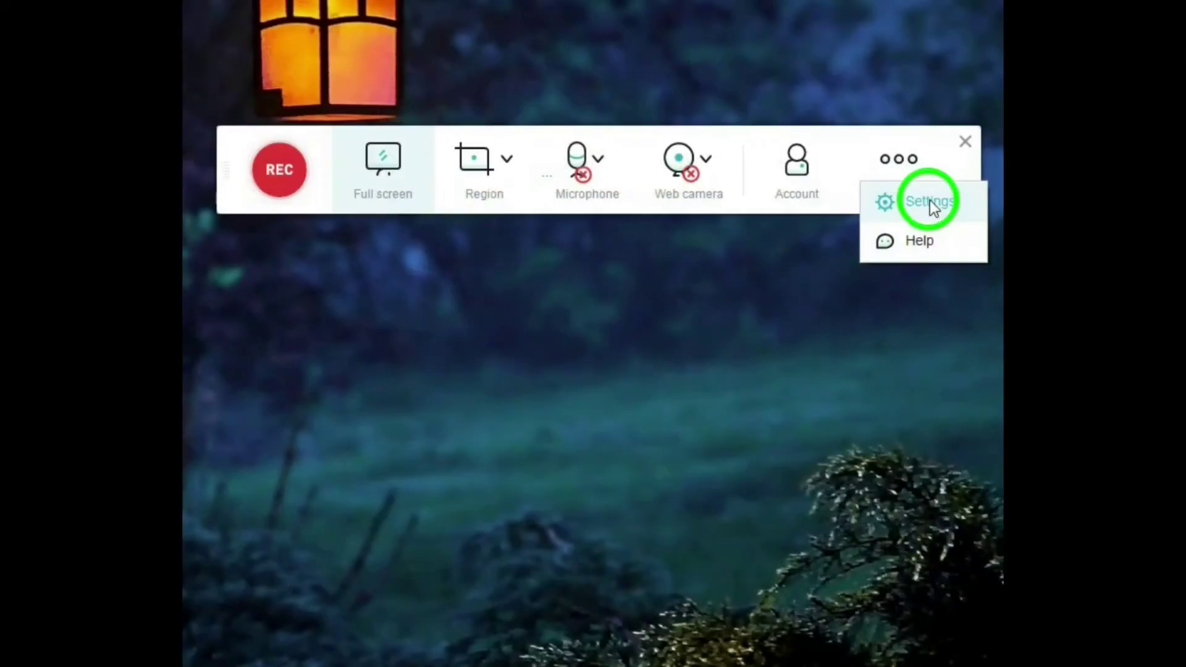
pyautogui.click(1075, 172)
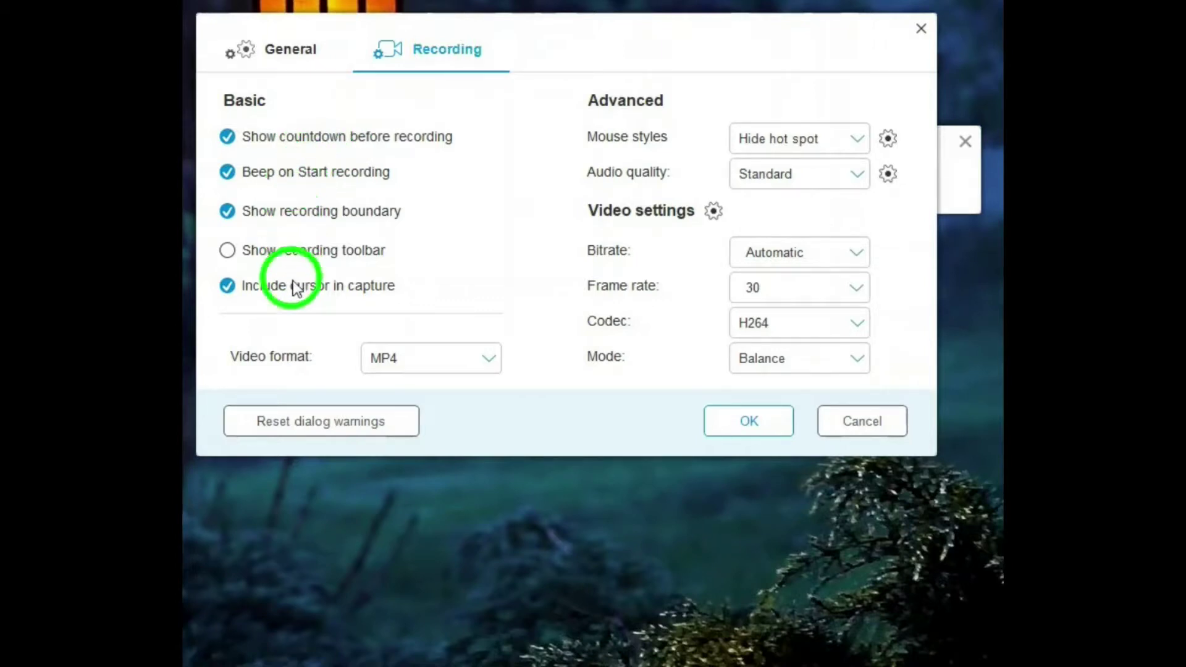
pyautogui.click(489, 364)
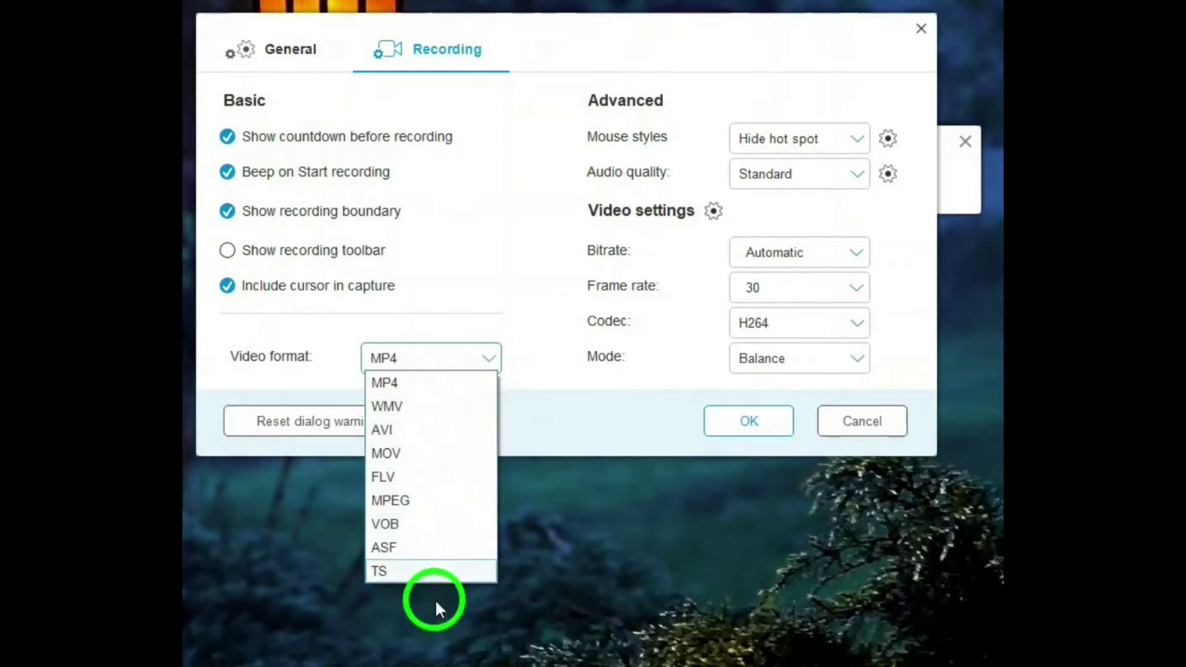
pyautogui.click(496, 252)
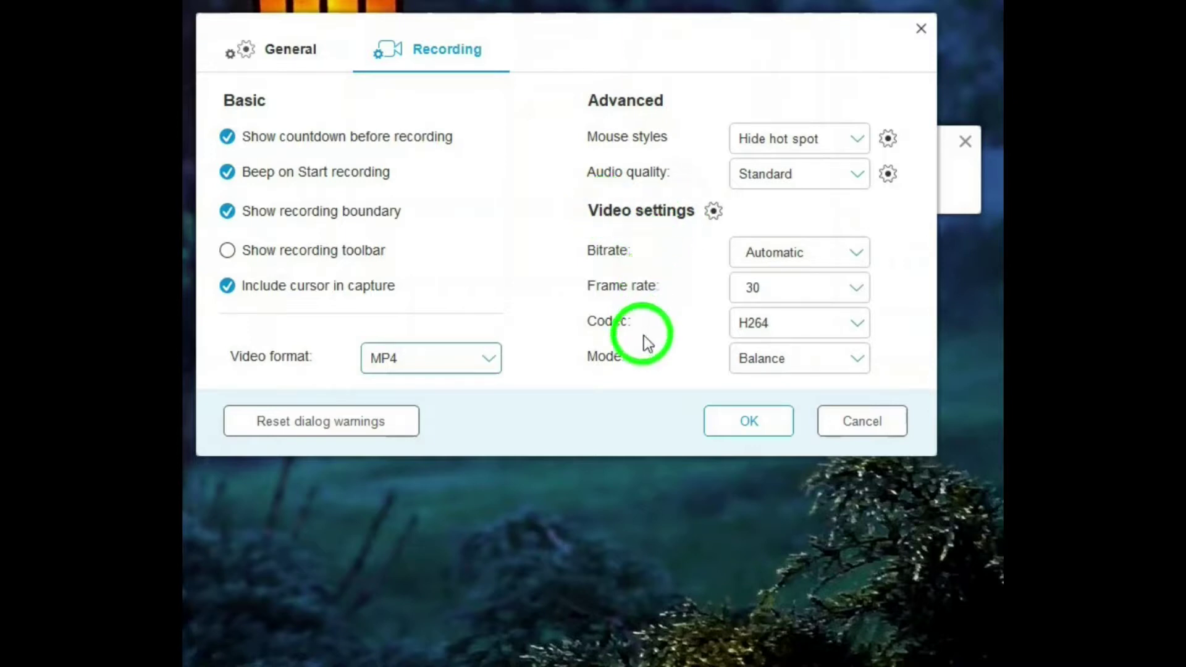
pyautogui.click(285, 55)
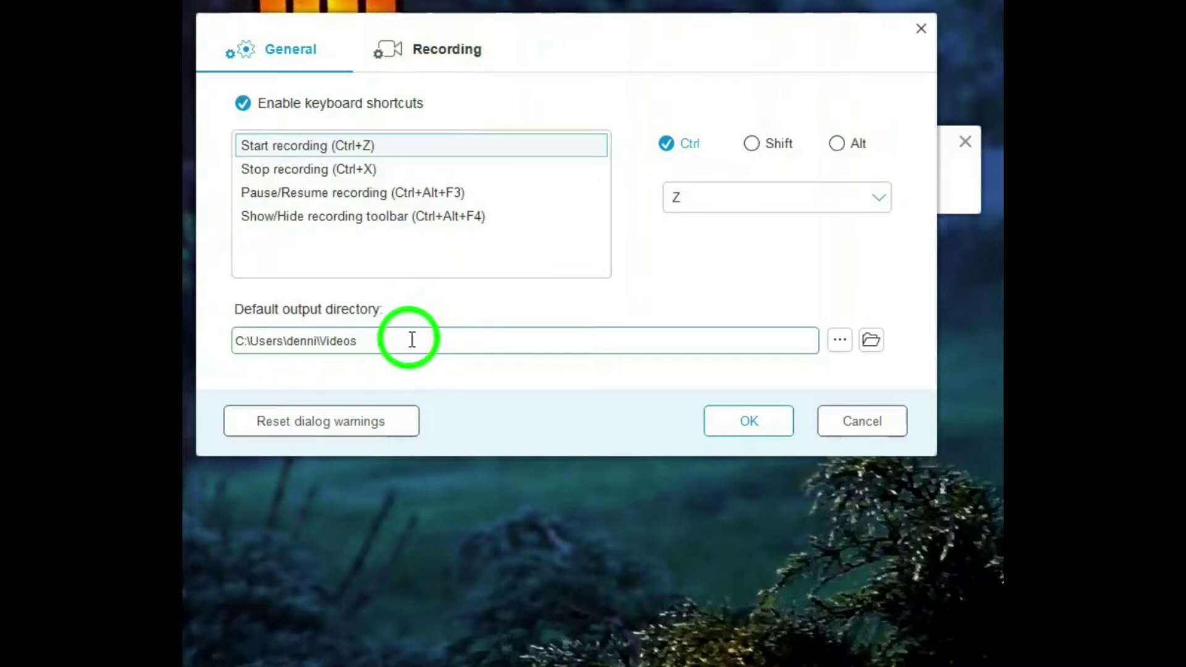
pyautogui.click(444, 54)
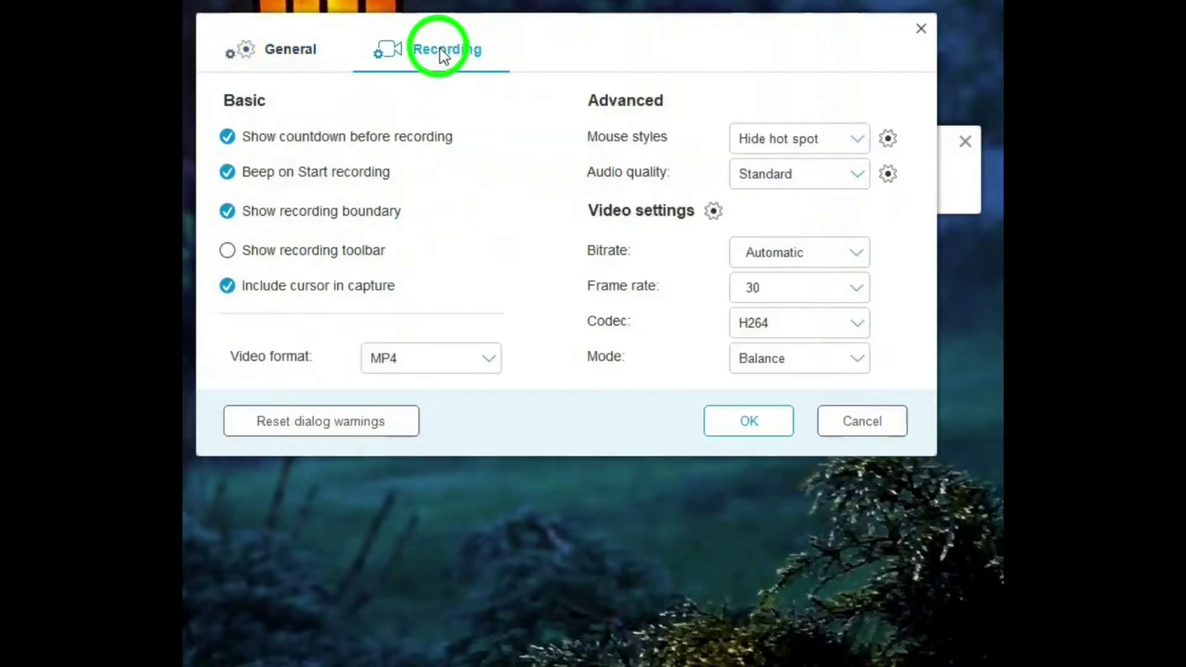
pyautogui.click(228, 250)
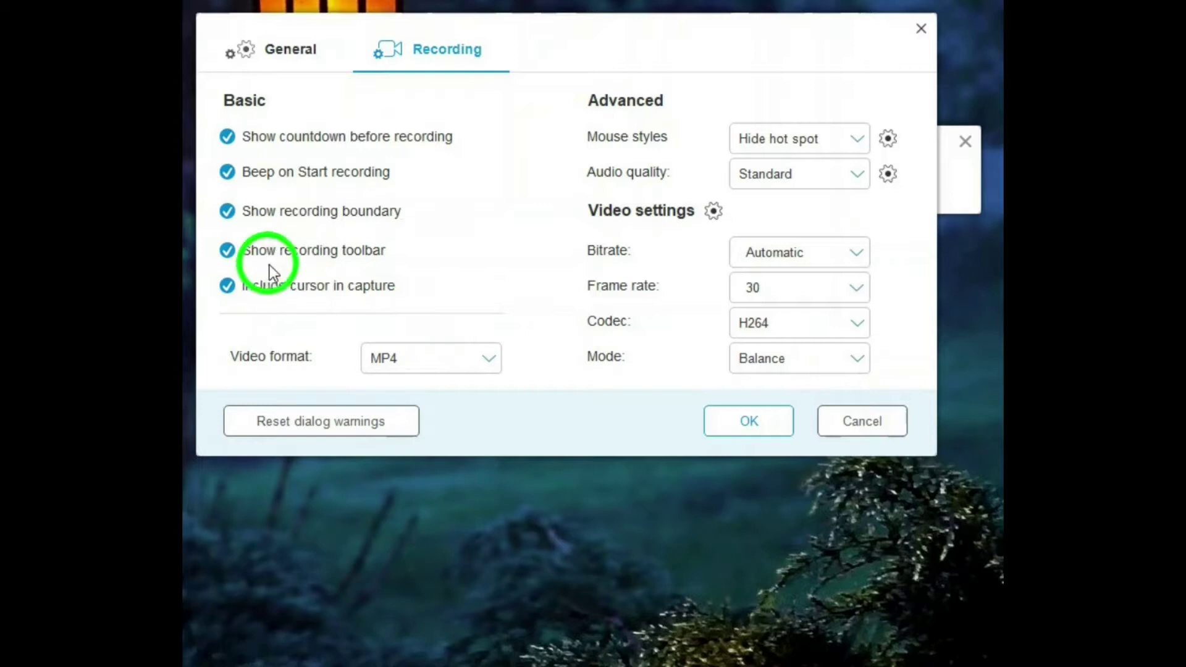
# Step: Save the settings, start a full-screen recording, and open the annotation tools with the thinnest pen
pyautogui.click(741, 417)
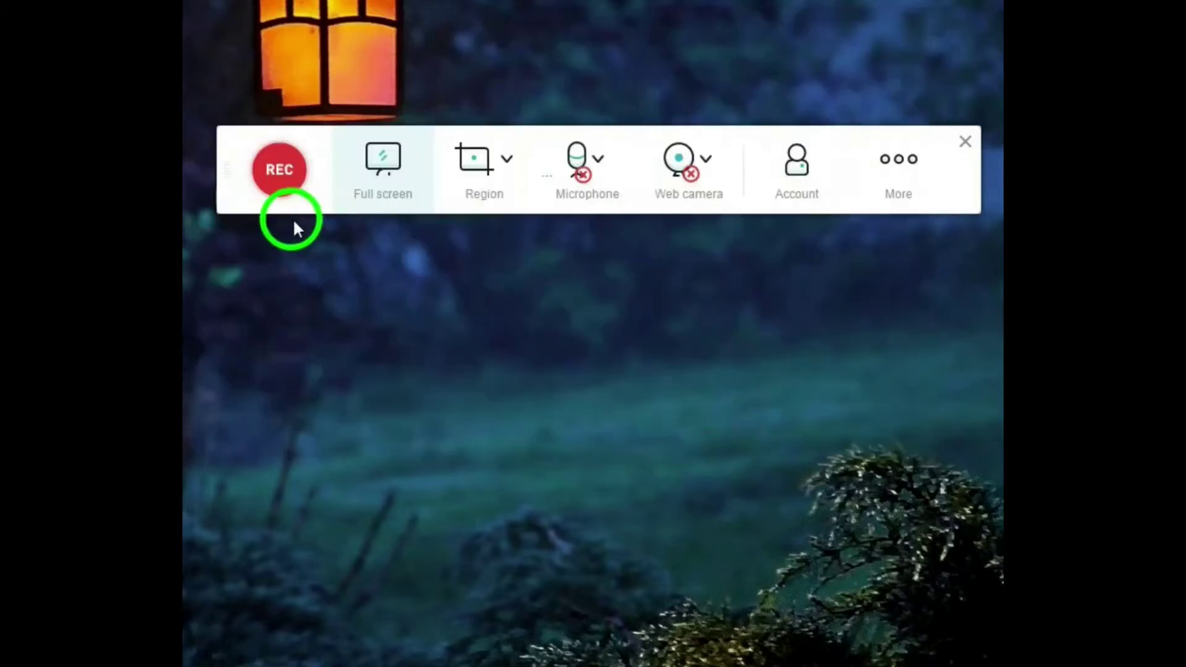
pyautogui.click(279, 169)
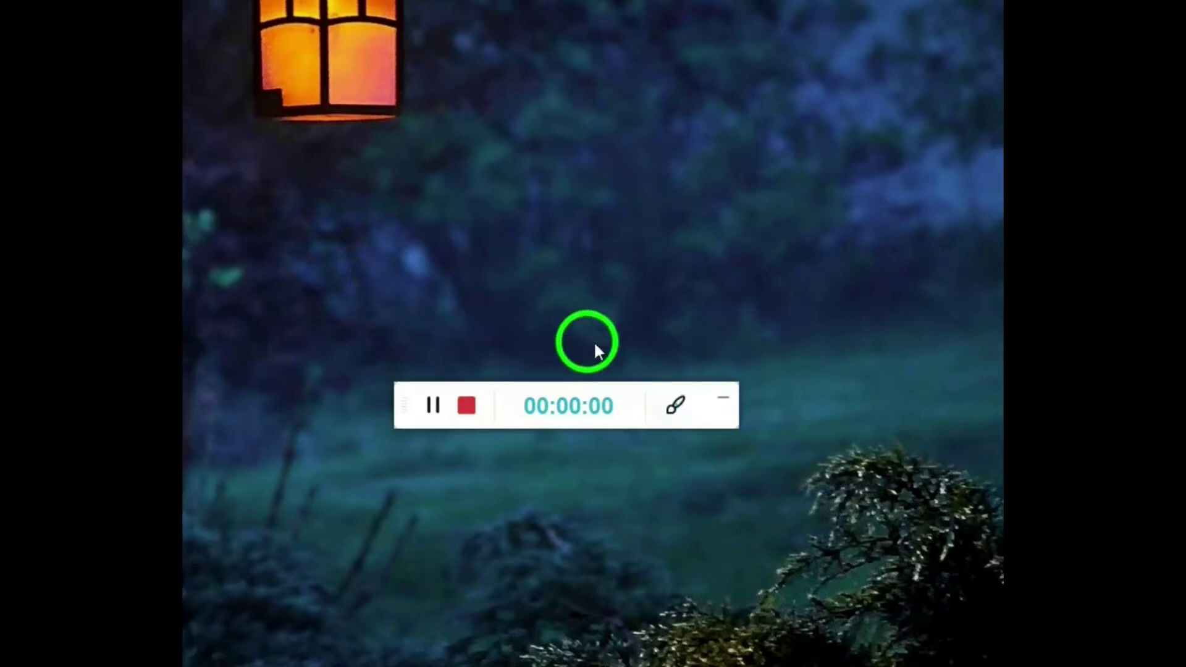
pyautogui.click(677, 411)
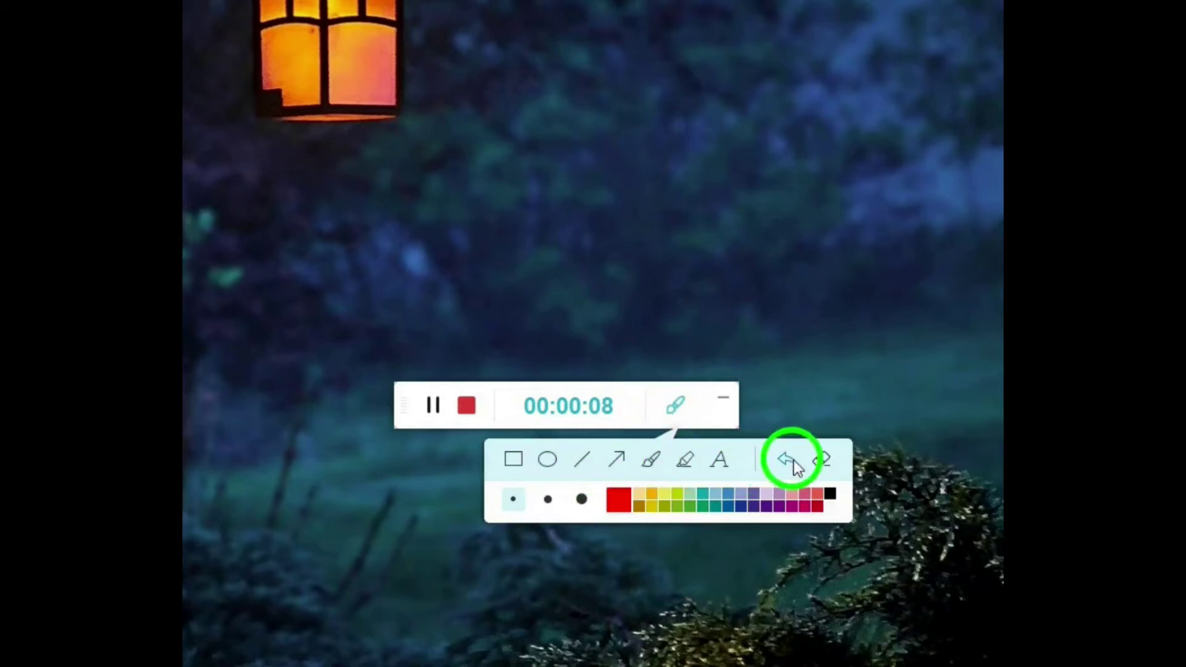
pyautogui.click(514, 498)
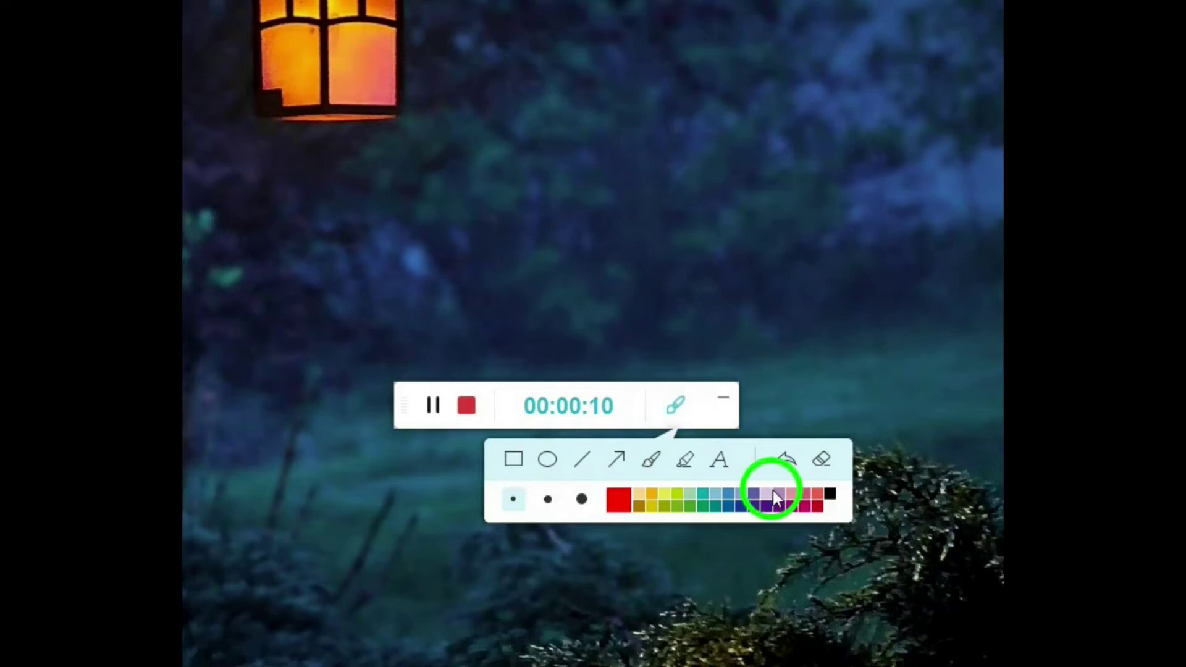